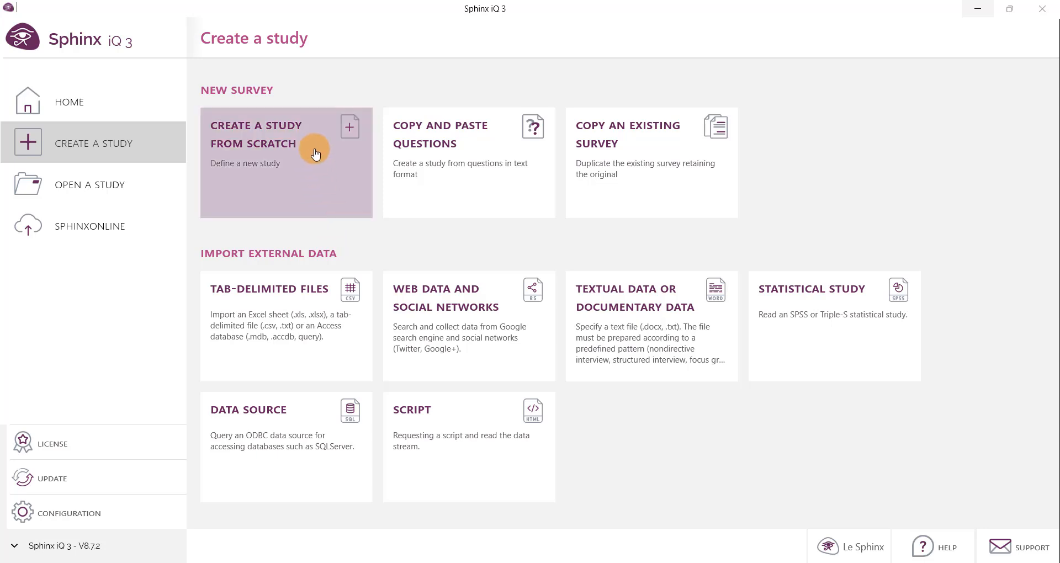
- Start a new survey from copied and pasted questions and switch to the Word document holding the questions
{"action": "left_click", "coordinate": [450, 191]}
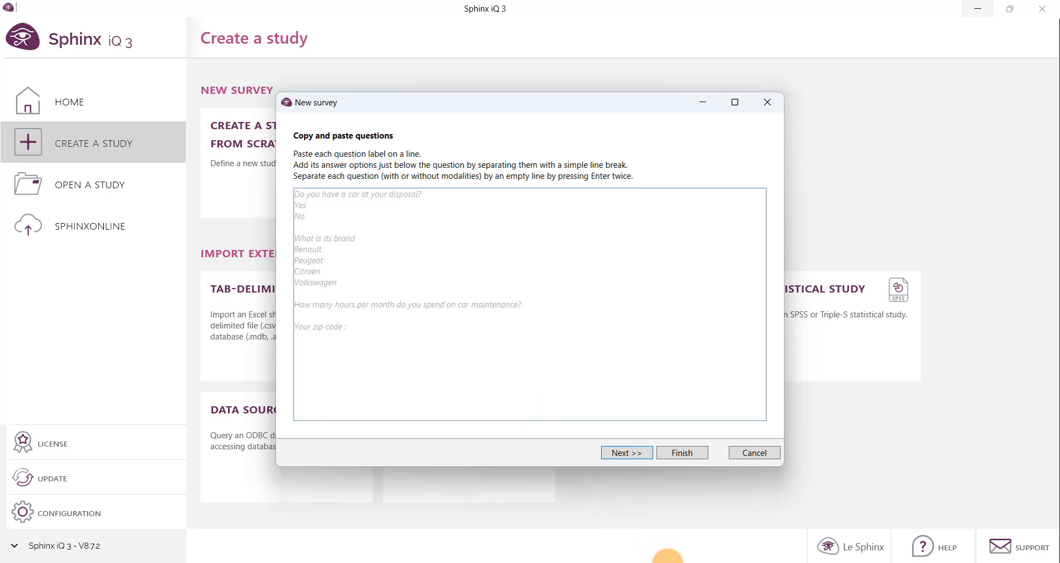
{"action": "left_click", "coordinate": [671, 562]}
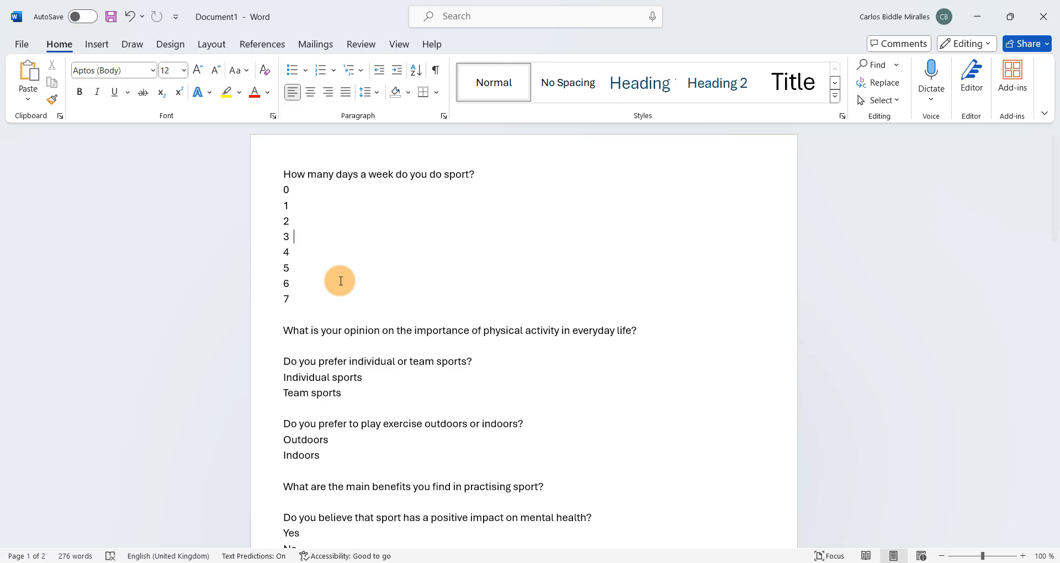
- Examine the layout of the sports questionnaire in Word: question labels, answer options, blank separating lines and the 1 - 5 rating statements
{"action": "scroll", "coordinate": [341, 281], "scroll_direction": "down", "scroll_amount": 2}
{"action": "scroll", "coordinate": [341, 281], "scroll_direction": "down", "scroll_amount": 10}
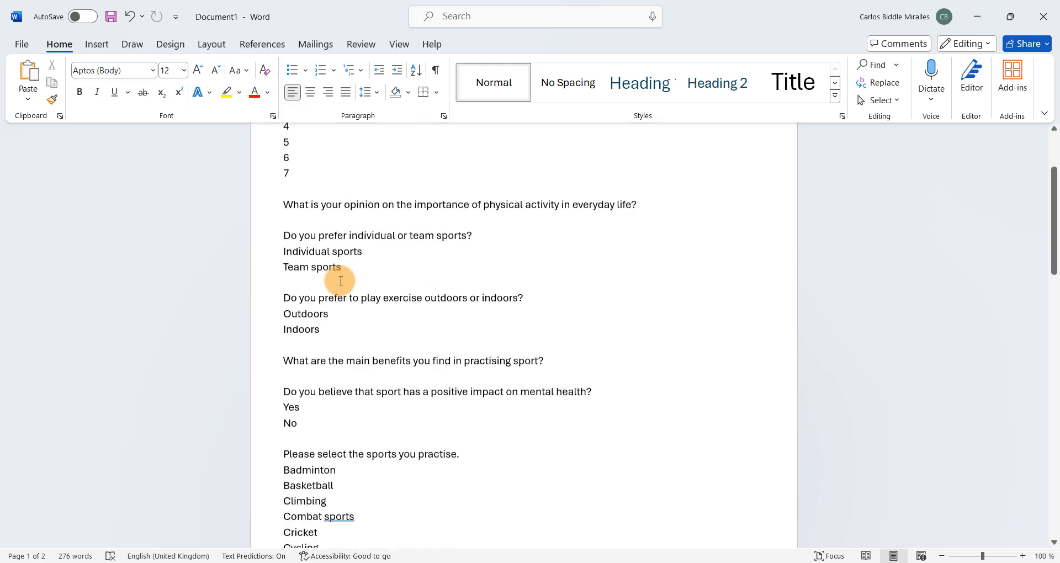
{"action": "scroll", "coordinate": [341, 282], "scroll_direction": "down", "scroll_amount": 6}
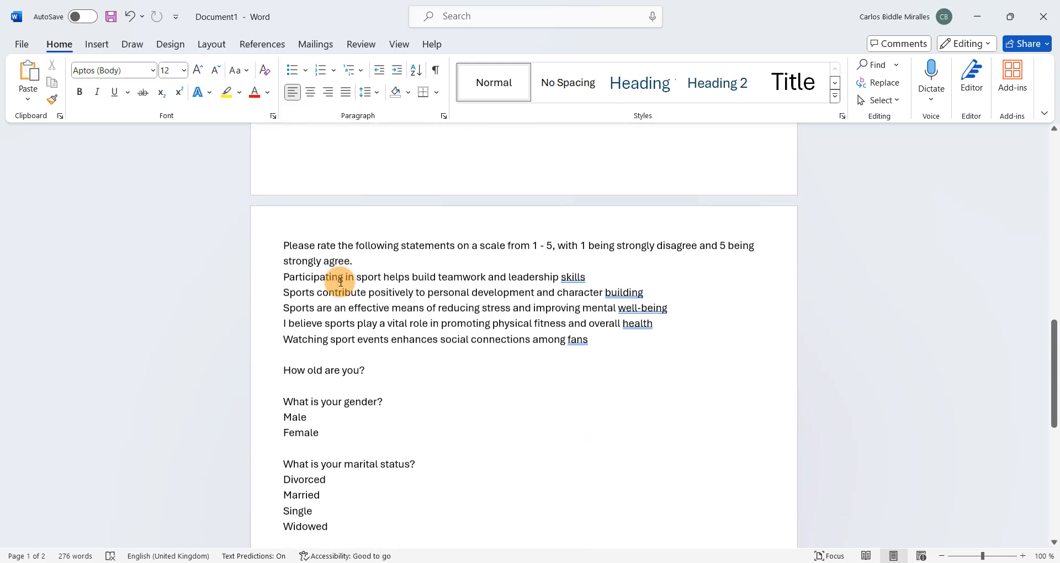
{"action": "left_click_drag", "start_coordinate": [346, 337], "coordinate": [261, 314]}
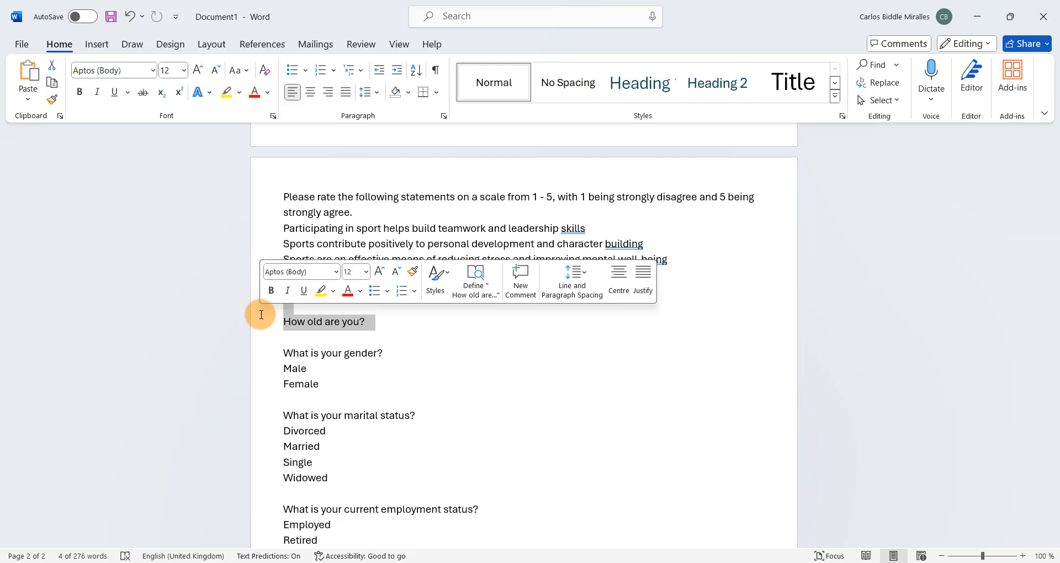
{"action": "key", "text": "ctrl+z"}
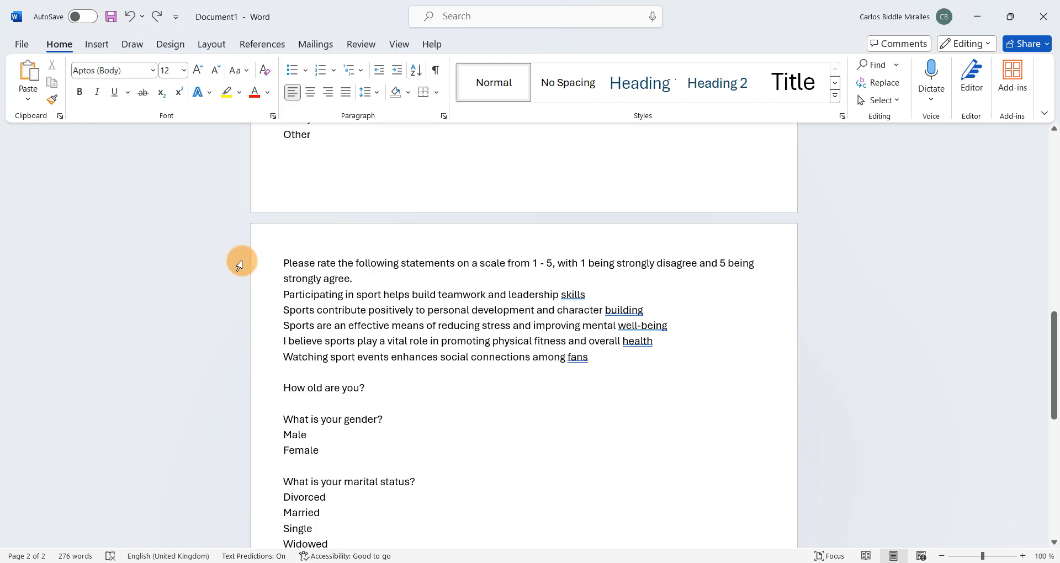
{"action": "left_click", "coordinate": [264, 265]}
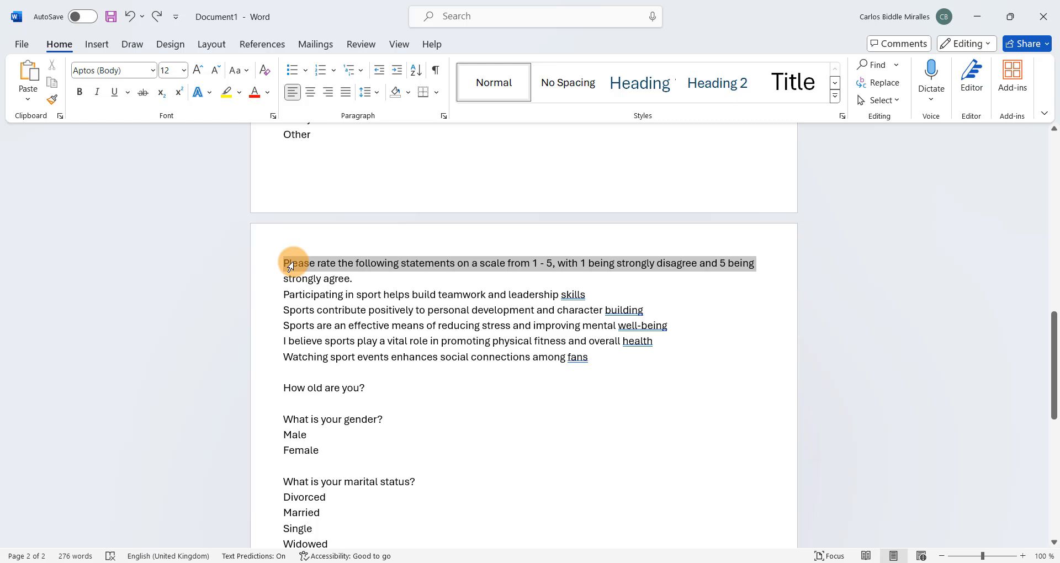
{"action": "left_click_drag", "start_coordinate": [291, 267], "coordinate": [292, 282]}
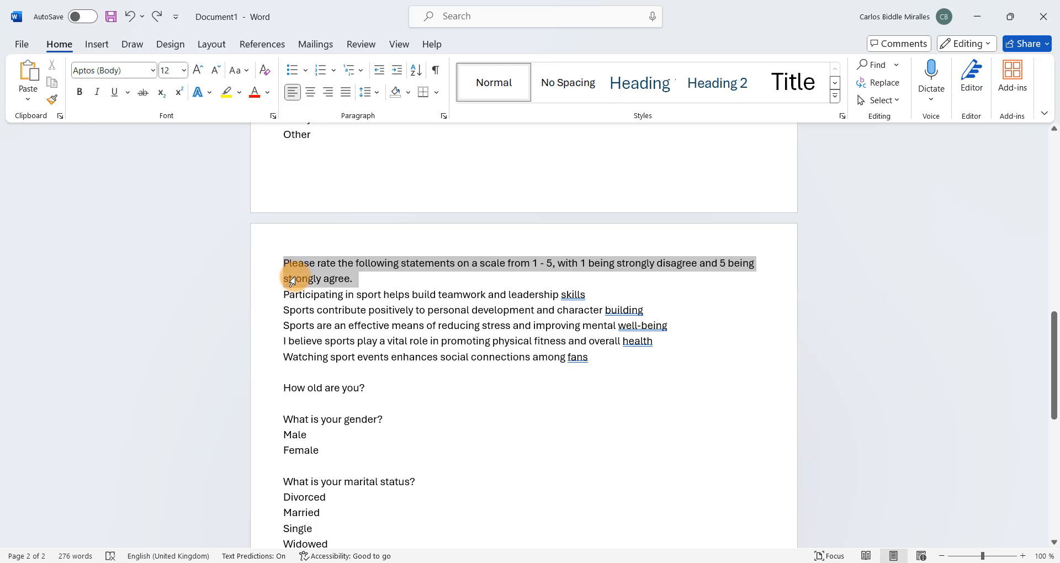
{"action": "left_click", "coordinate": [296, 303]}
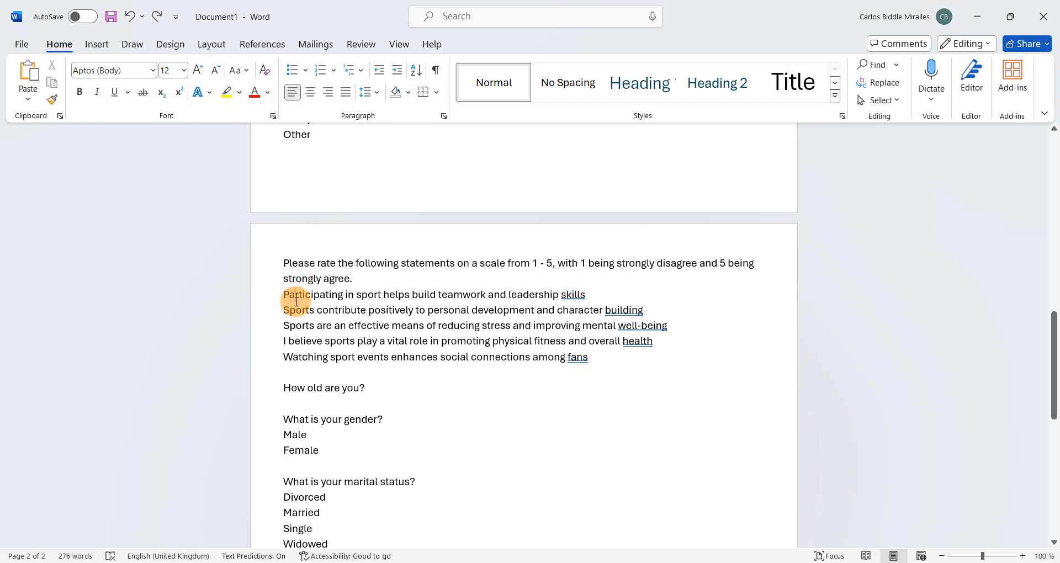
{"action": "left_click", "coordinate": [301, 340]}
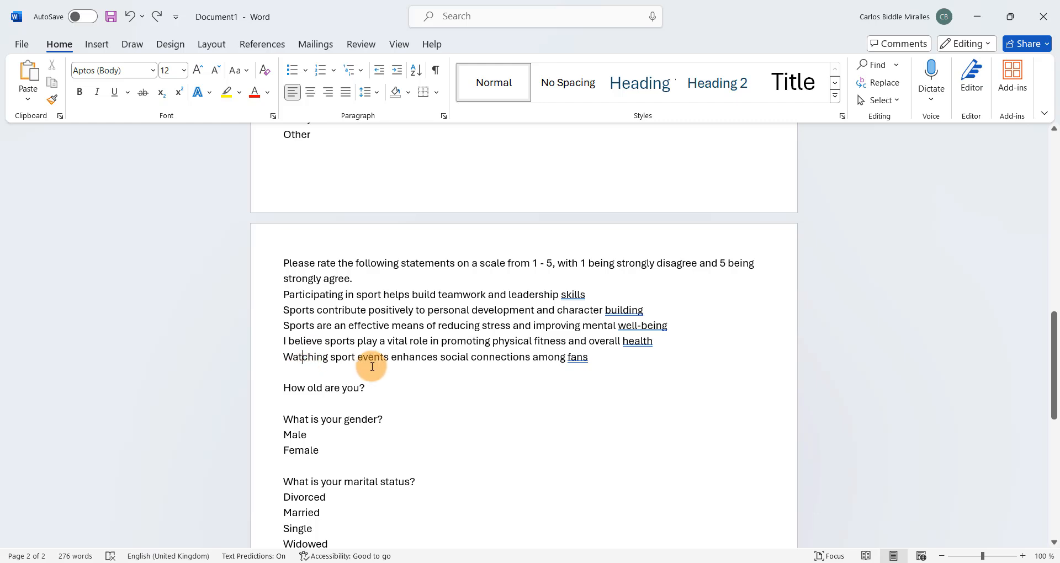
{"action": "left_click", "coordinate": [372, 366]}
{"action": "scroll", "coordinate": [387, 398], "scroll_direction": "down", "scroll_amount": 7}
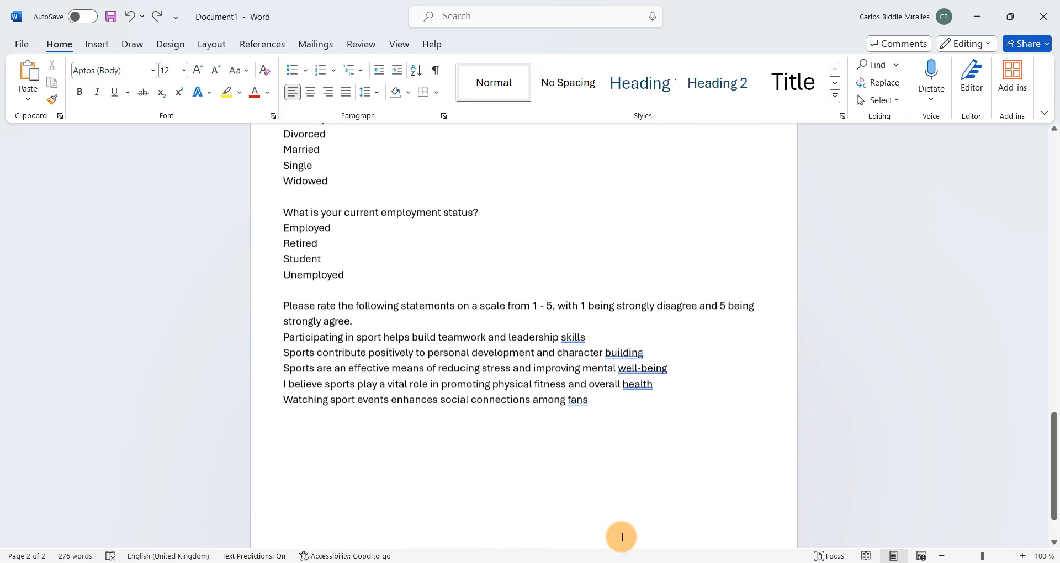
- Copy the entire question list from the Word document and paste it into the new survey's question text in Sphinx iQ 3
{"action": "left_click_drag", "start_coordinate": [584, 369], "coordinate": [245, 180]}
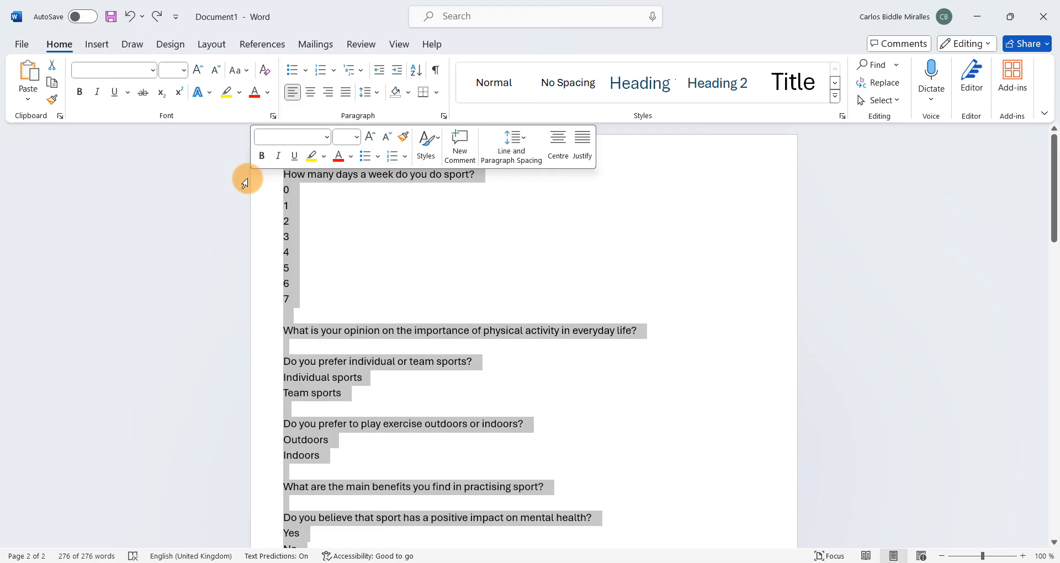
{"action": "key", "text": "alt+Tab"}
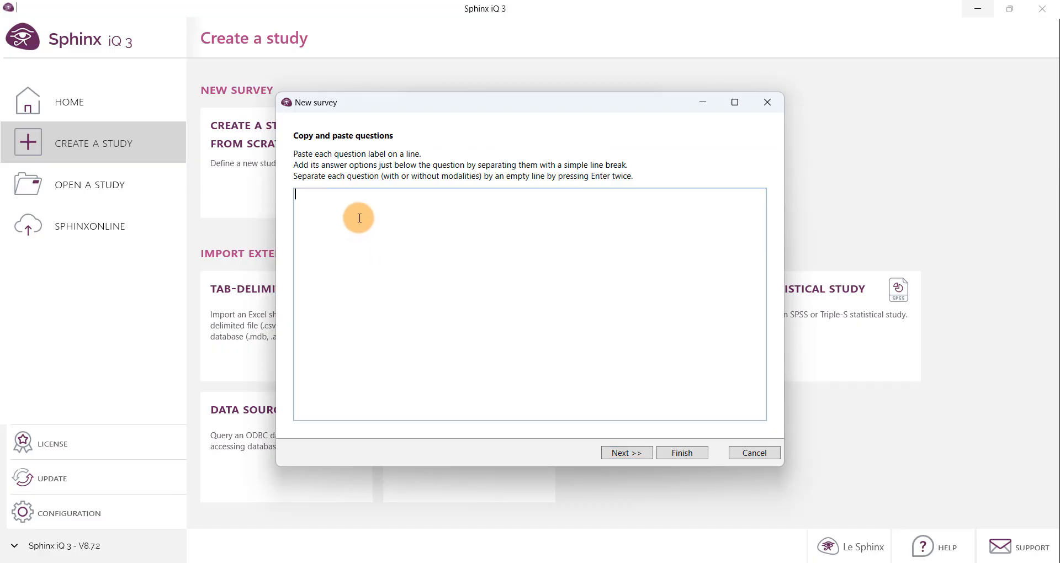
{"action": "key", "text": "ctrl+v"}
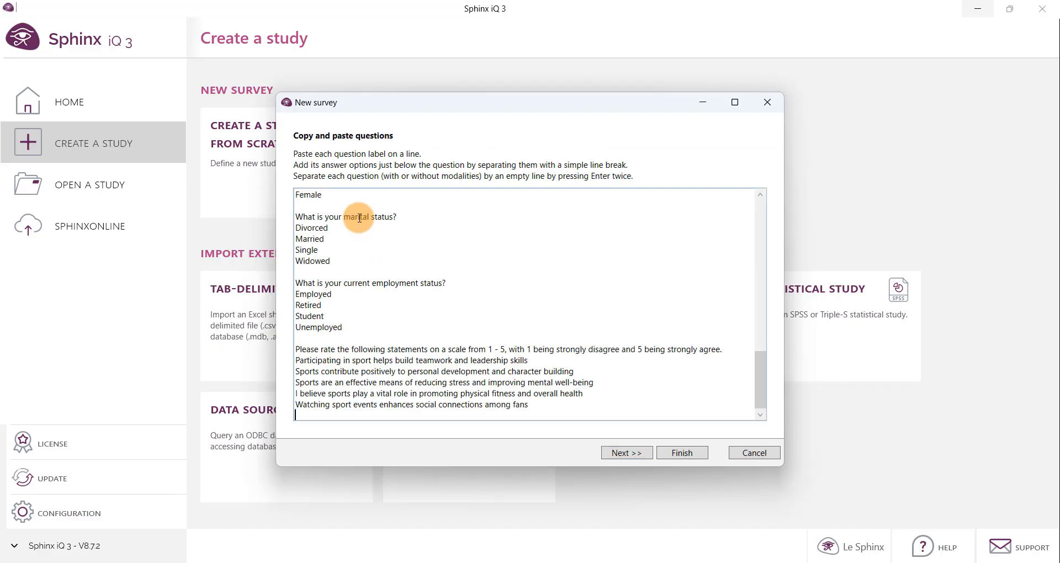
- Switch to the Excel workbook and look over the same question list laid out in column A
{"action": "left_click", "coordinate": [717, 562]}
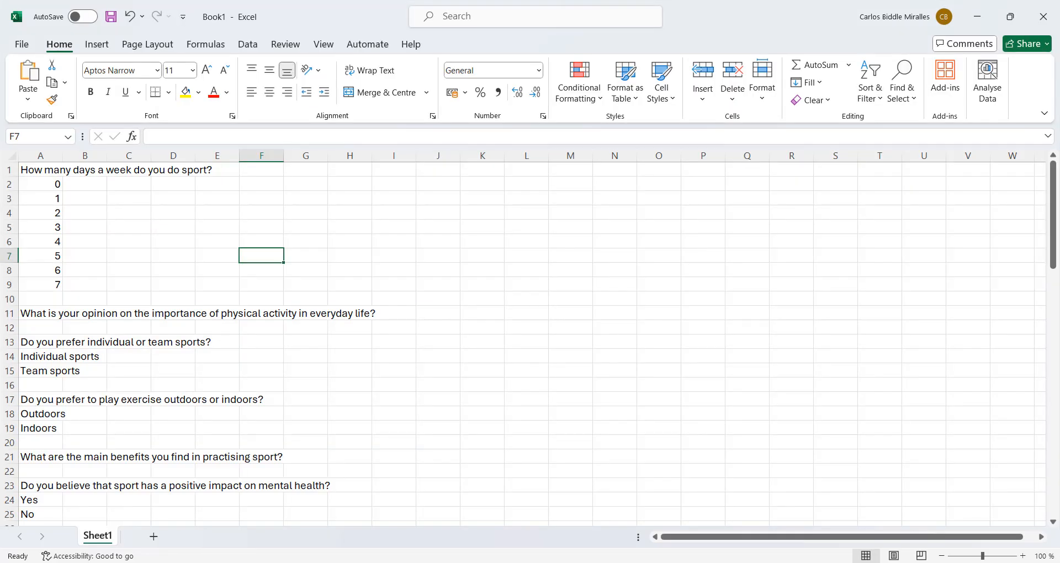
{"action": "left_click_drag", "start_coordinate": [53, 171], "coordinate": [42, 365]}
{"action": "left_click", "coordinate": [261, 230]}
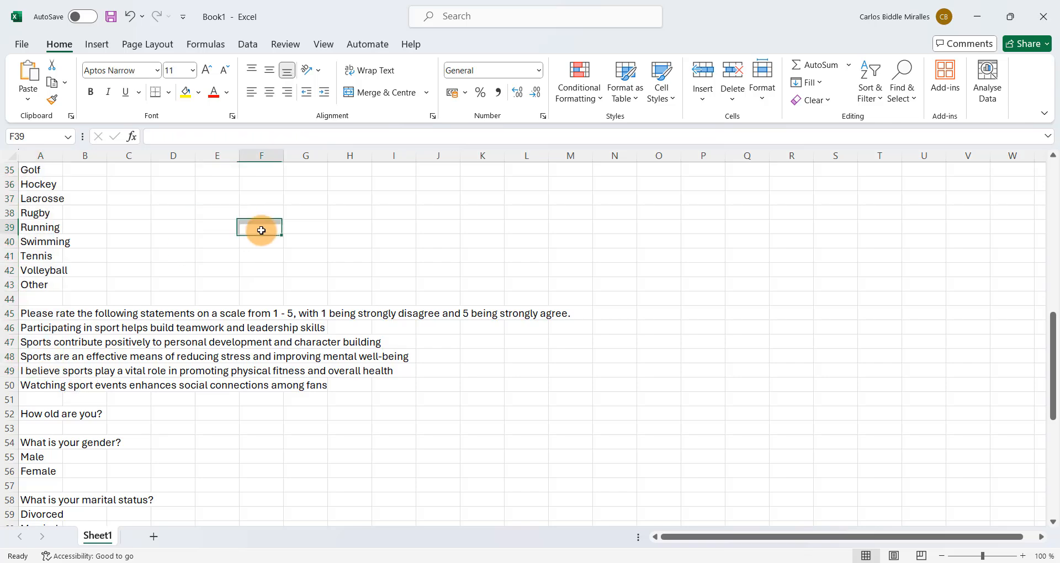
{"action": "left_click", "coordinate": [977, 17]}
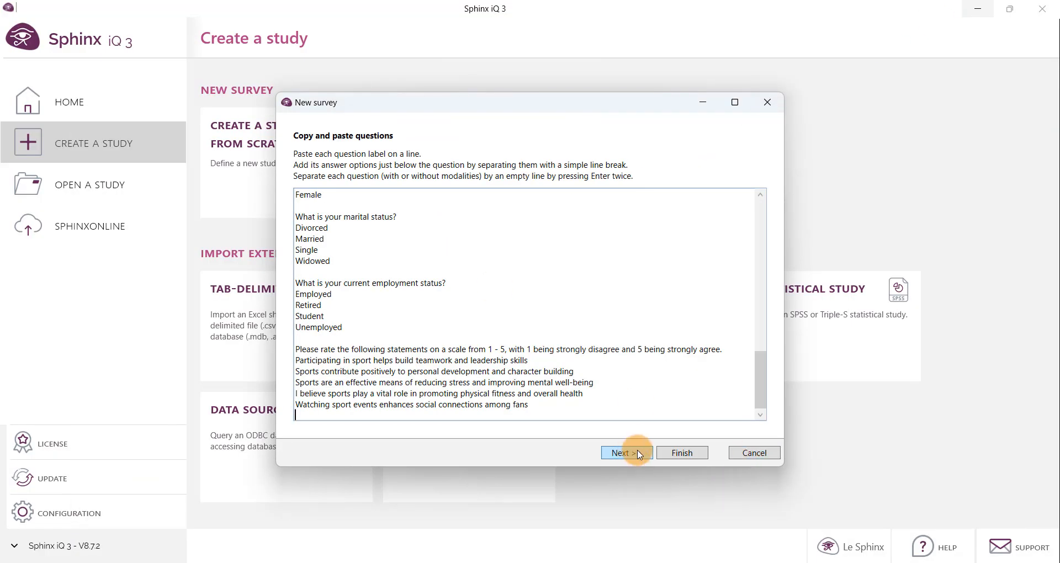
- Finish creating the survey from the pasted questions
{"action": "left_click", "coordinate": [692, 453]}
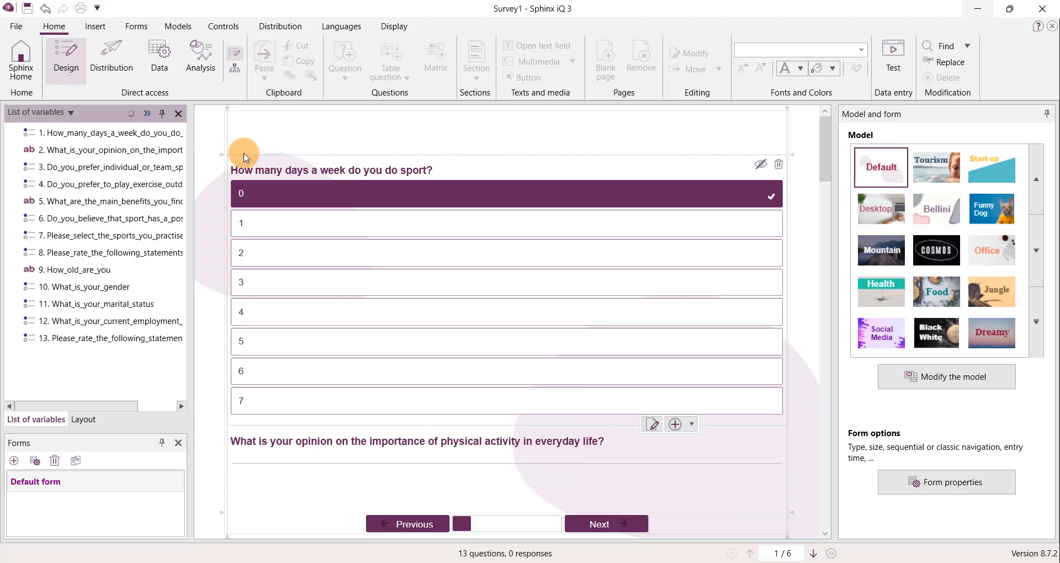
- View the definition of "How many days a week do you do sport?" from both the variable list and the form
{"action": "left_click", "coordinate": [110, 136]}
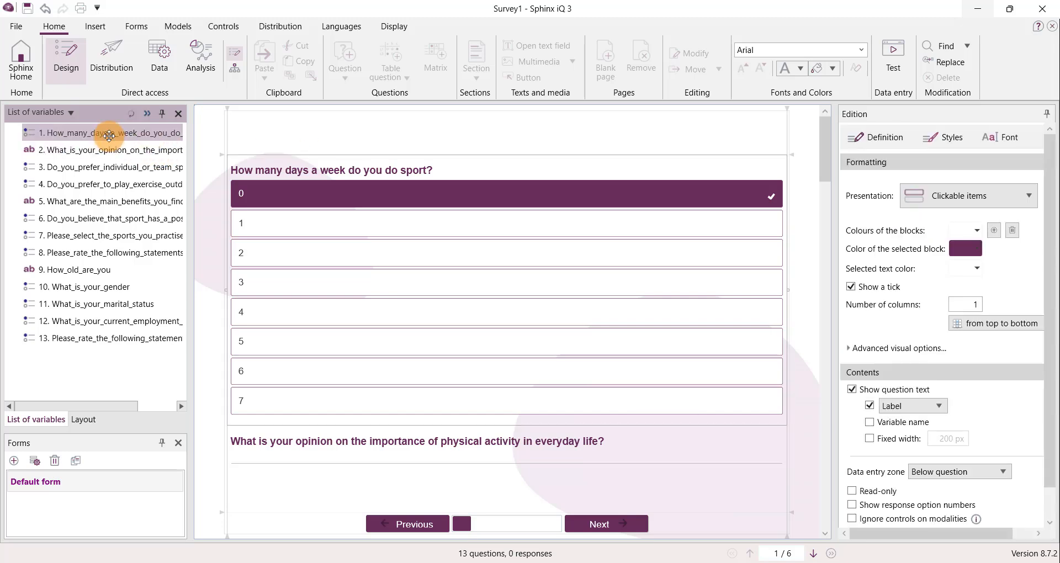
{"action": "double_click", "coordinate": [110, 136]}
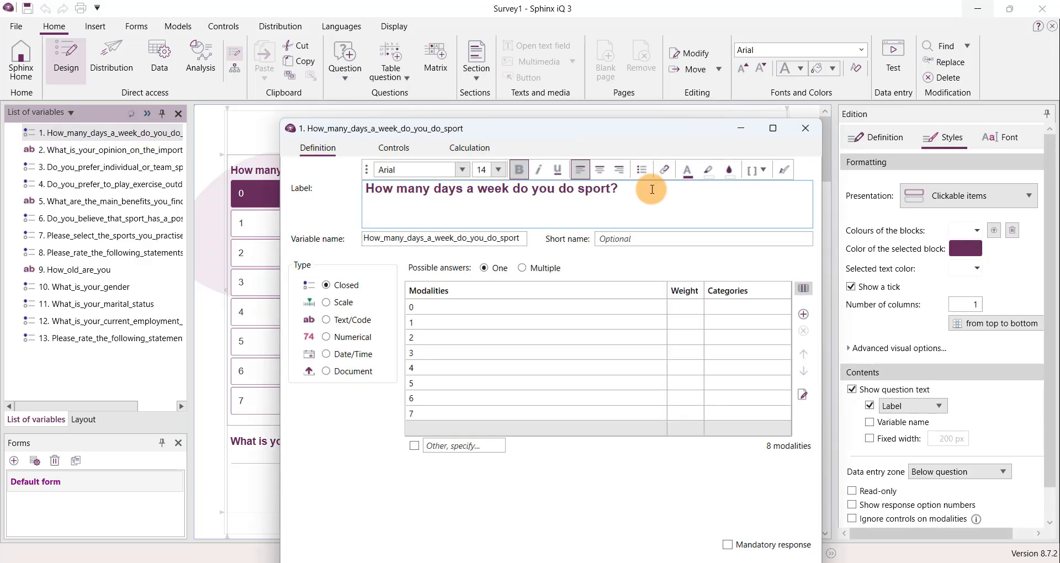
{"action": "left_click", "coordinate": [806, 126]}
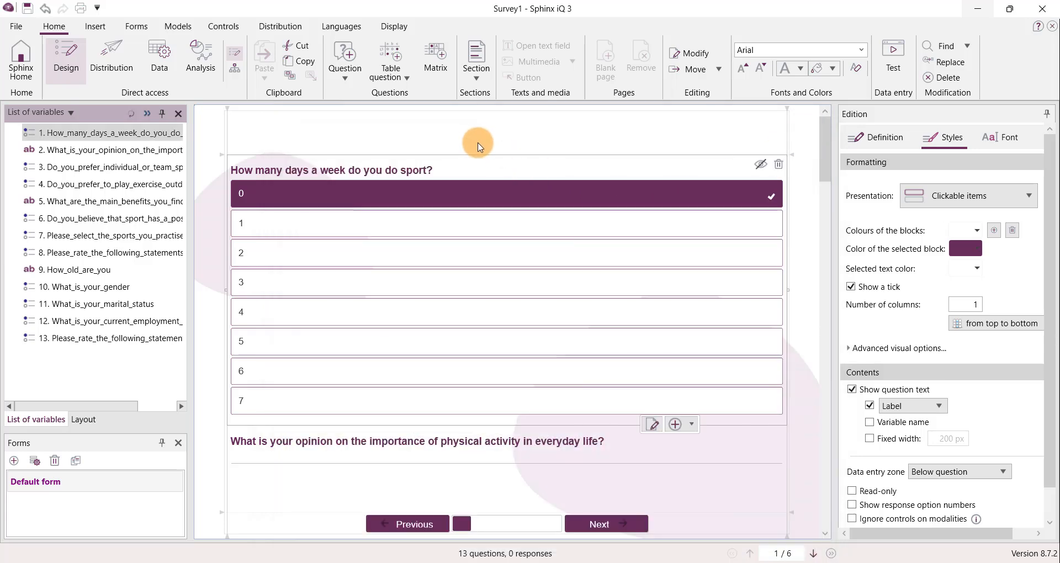
{"action": "double_click", "coordinate": [460, 167]}
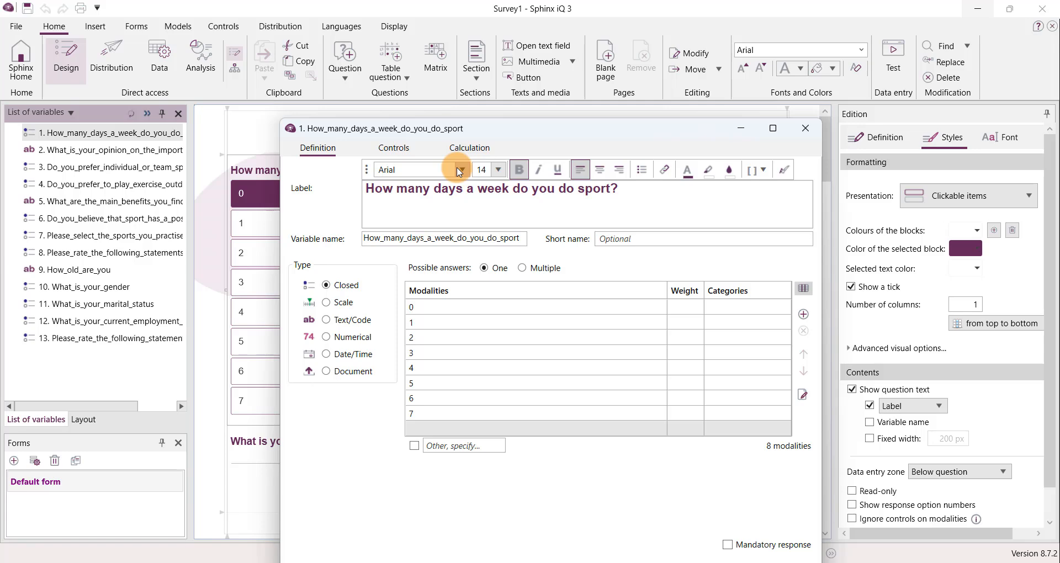
{"action": "left_click", "coordinate": [804, 129]}
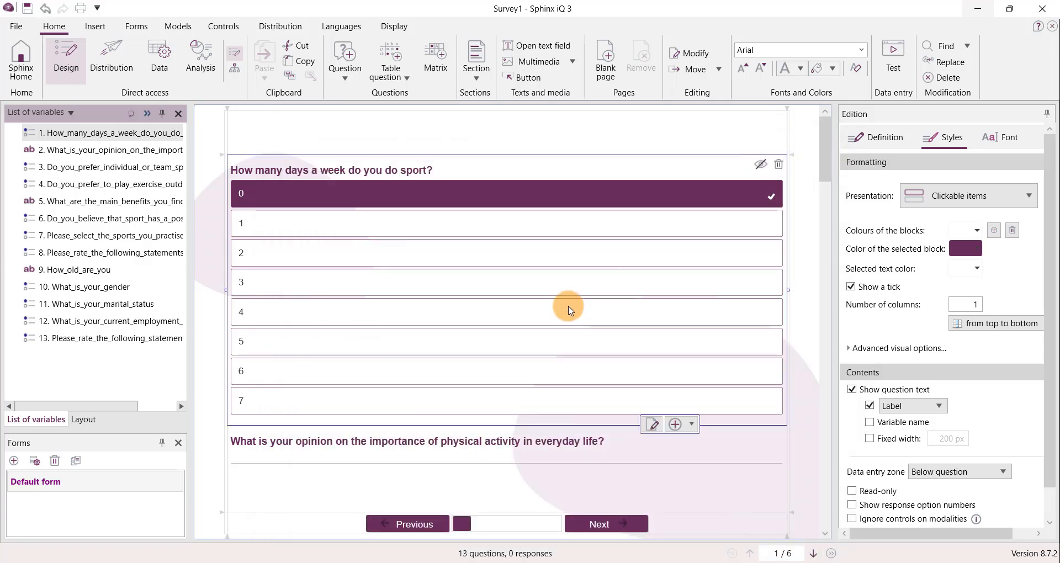
- Rename the variable of the question "How many days a week do you do sport?" to sports_days
{"action": "left_click", "coordinate": [654, 426]}
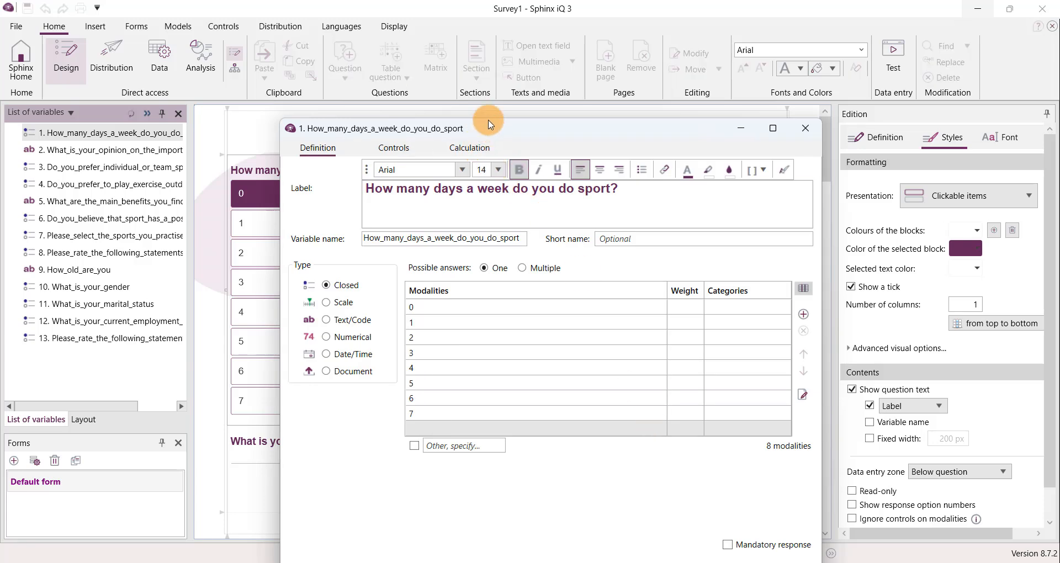
{"action": "left_click_drag", "start_coordinate": [493, 134], "coordinate": [467, 95]}
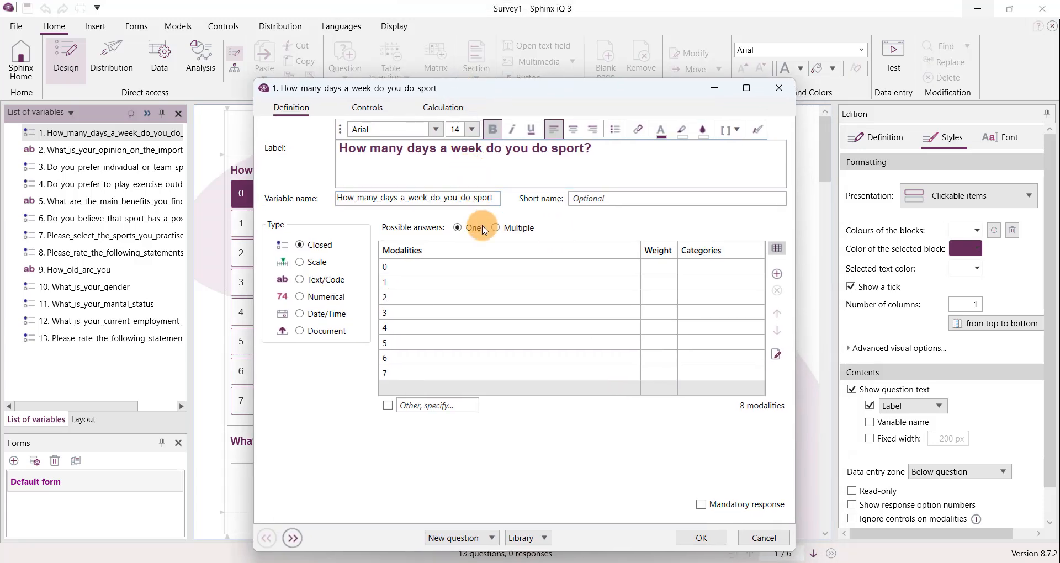
{"action": "left_click", "coordinate": [456, 300]}
{"action": "left_click", "coordinate": [440, 198]}
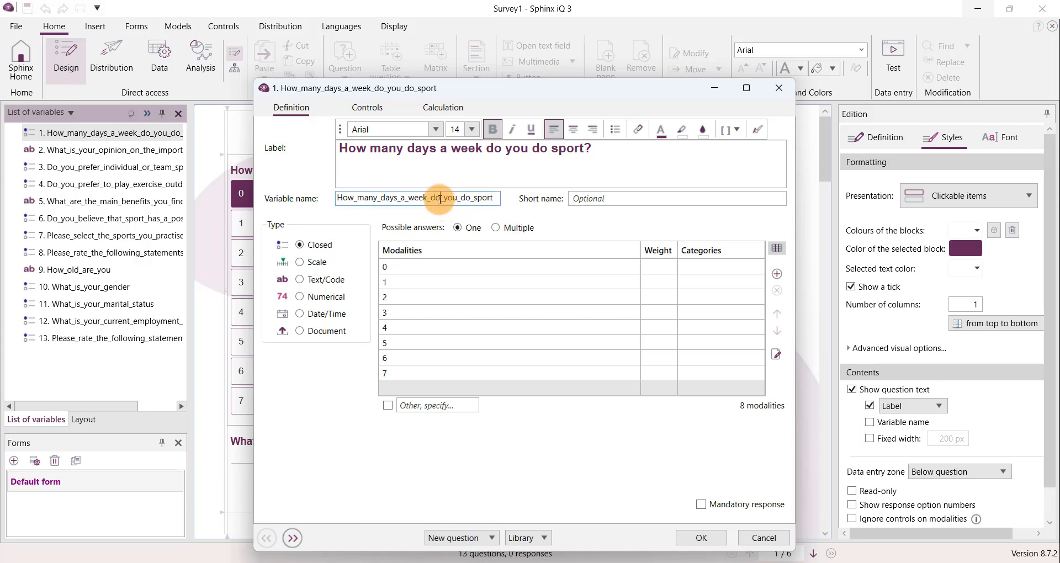
{"action": "left_click_drag", "start_coordinate": [489, 199], "coordinate": [343, 201]}
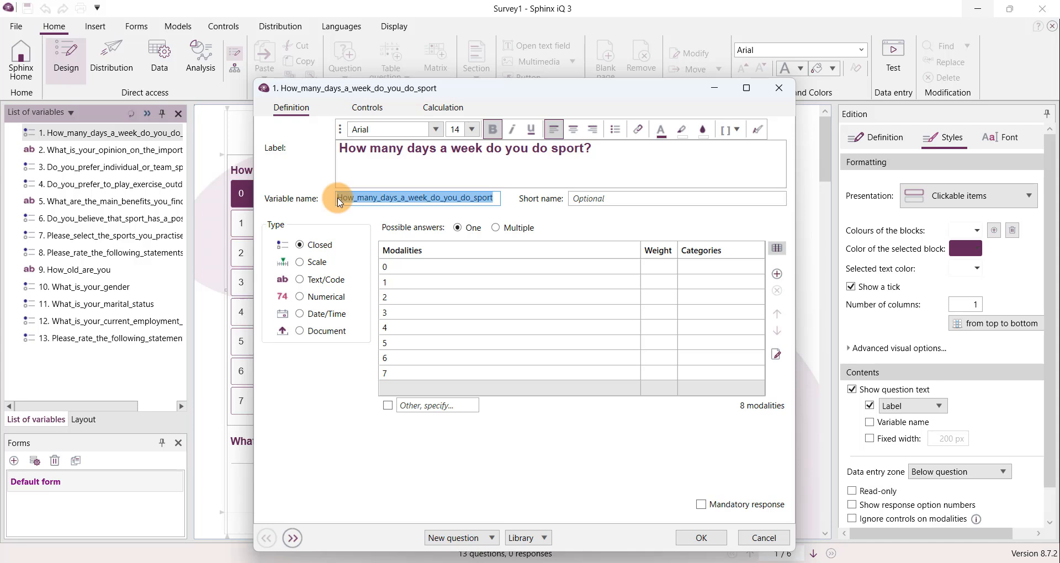
{"action": "type", "text": "Q"}
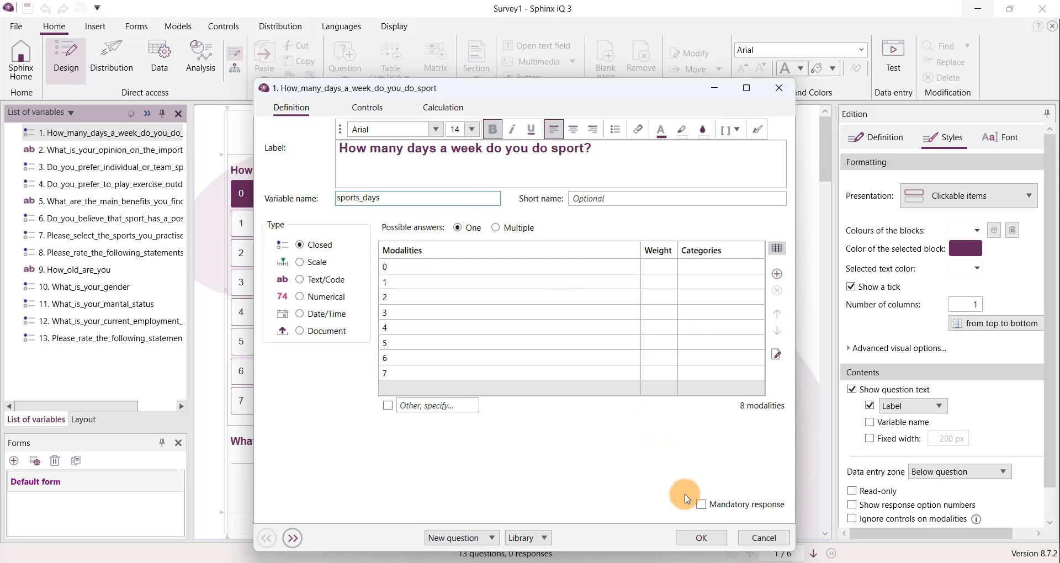
{"action": "left_click", "coordinate": [701, 538]}
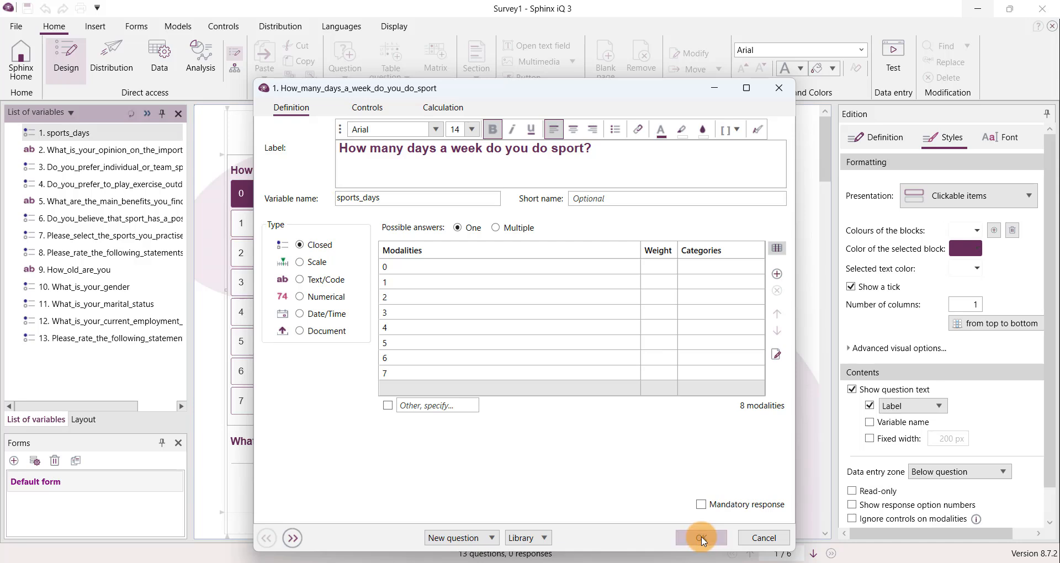
- Present the answers of the sports_days question as Checkboxes and narrow its block on the form
{"action": "left_click", "coordinate": [942, 196]}
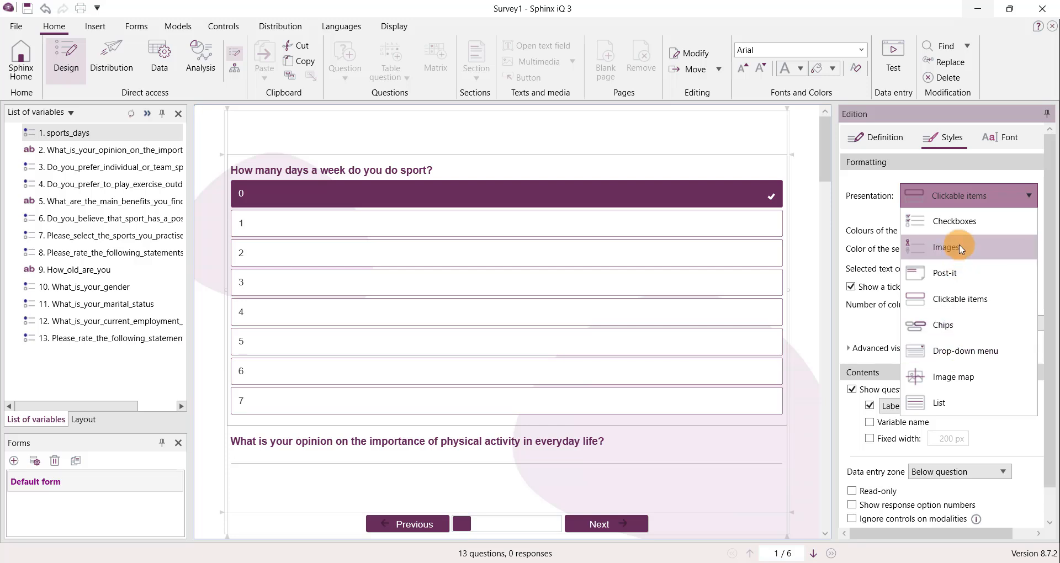
{"action": "left_click", "coordinate": [961, 226]}
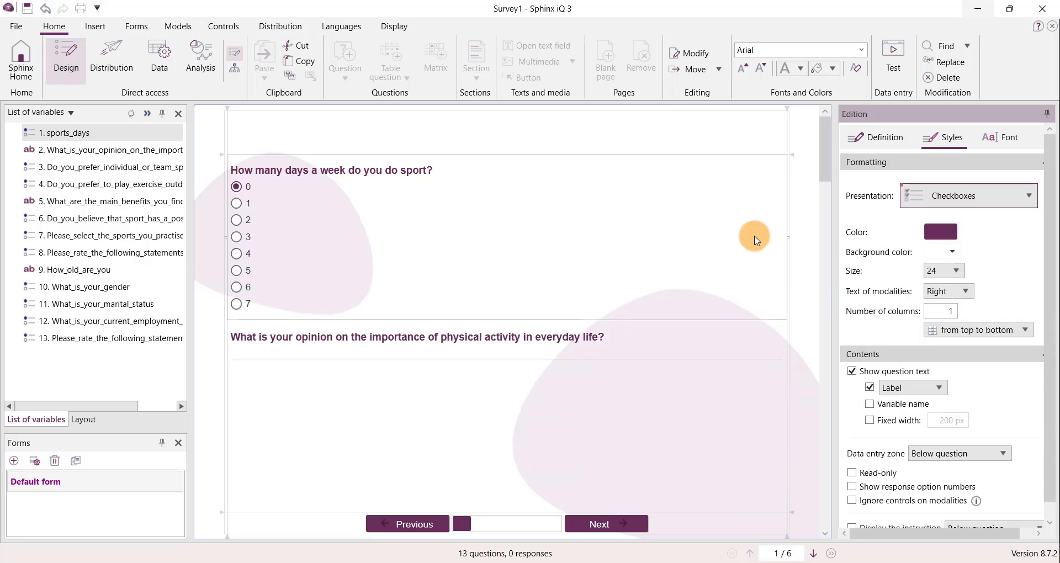
{"action": "left_click", "coordinate": [760, 214]}
{"action": "left_click_drag", "start_coordinate": [787, 236], "coordinate": [598, 246]}
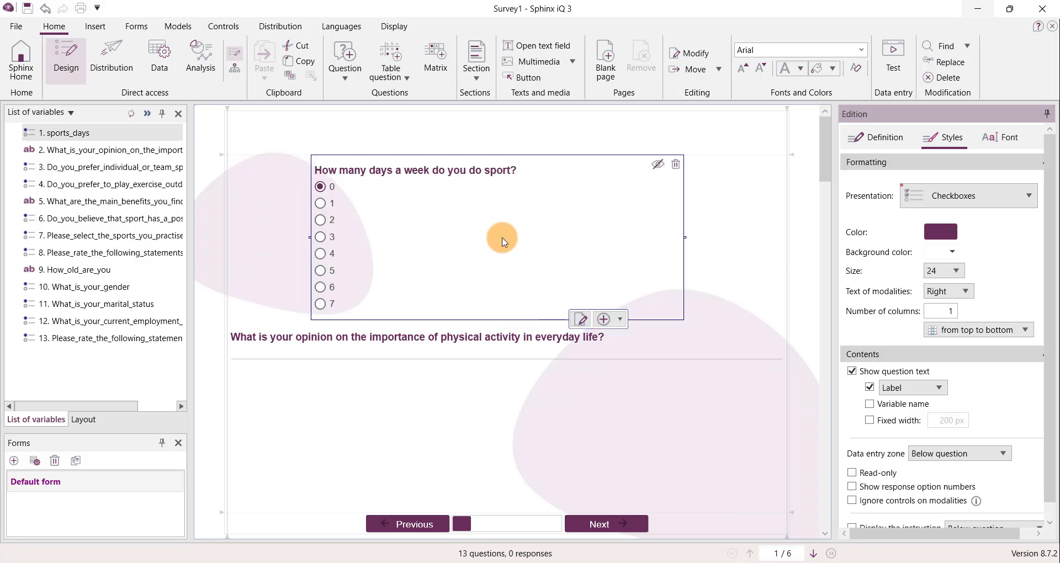
- Rename the variable of the question "Please select the sports you practise." to sports_practised
{"action": "scroll", "coordinate": [473, 219], "scroll_direction": "down", "scroll_amount": 10}
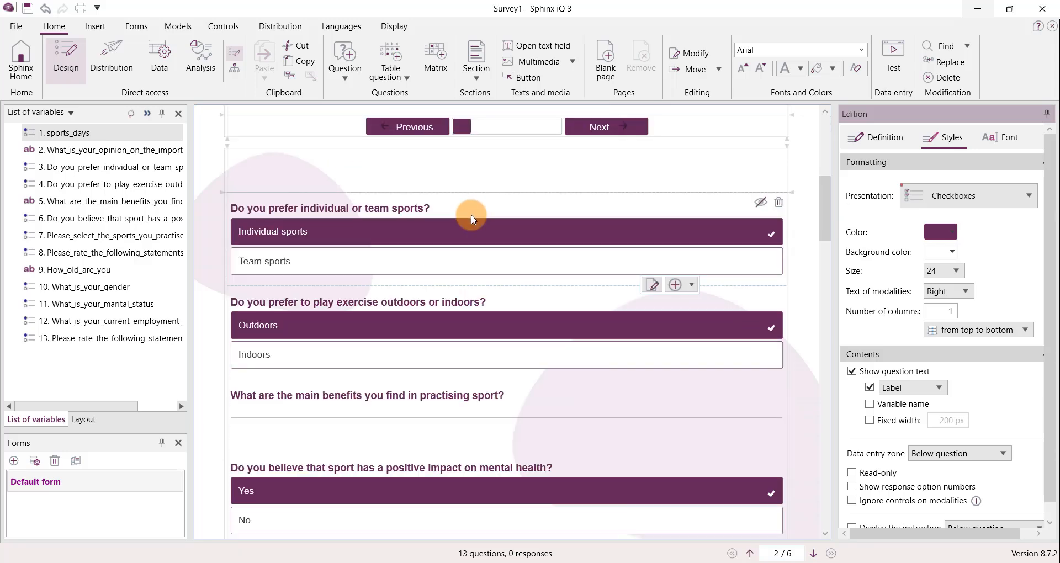
{"action": "scroll", "coordinate": [471, 219], "scroll_direction": "down", "scroll_amount": 5}
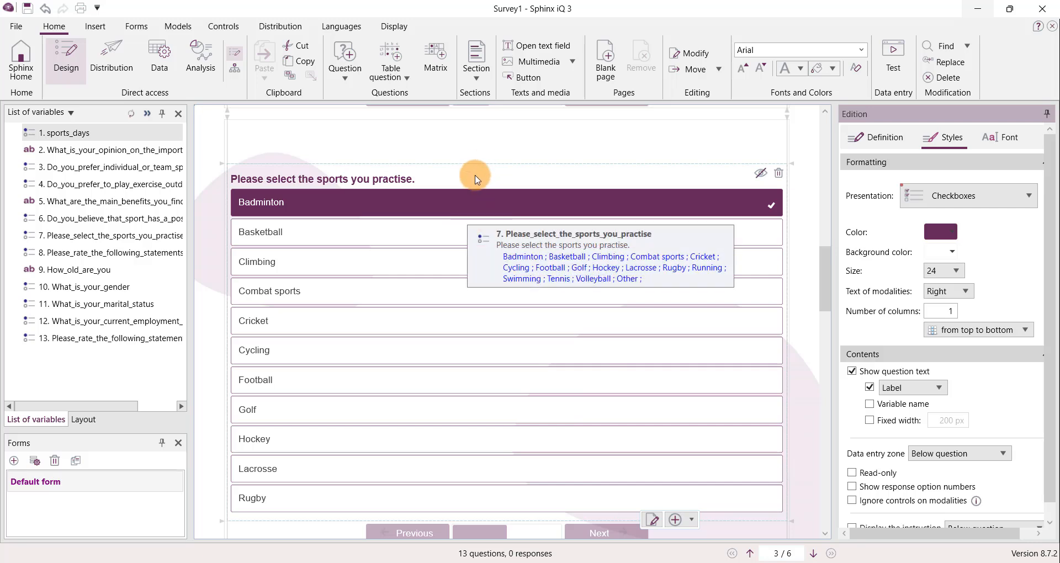
{"action": "double_click", "coordinate": [461, 182]}
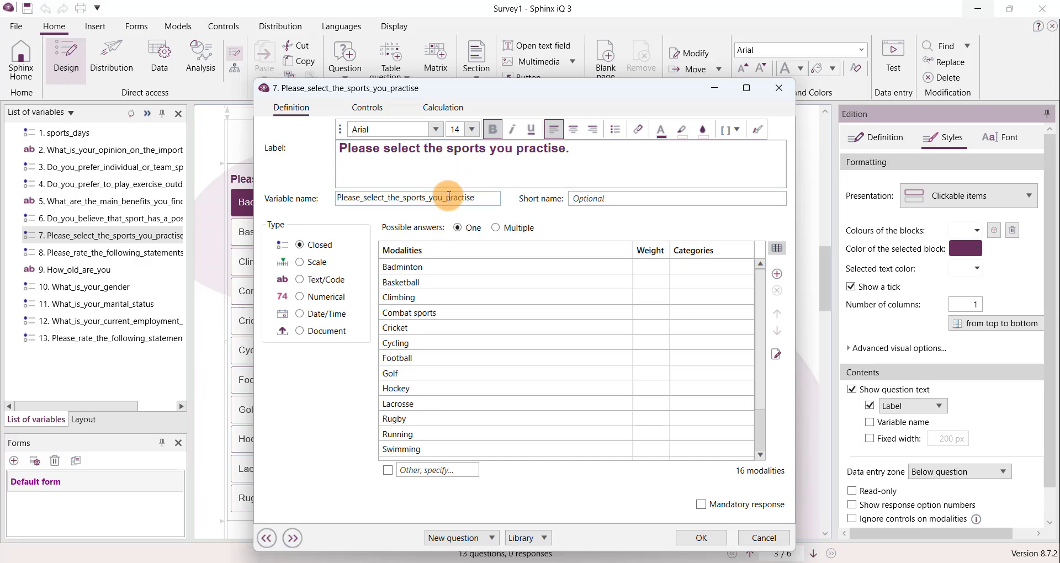
{"action": "double_click", "coordinate": [447, 198]}
{"action": "left_click", "coordinate": [478, 197]}
{"action": "left_click_drag", "start_coordinate": [461, 200], "coordinate": [307, 199]}
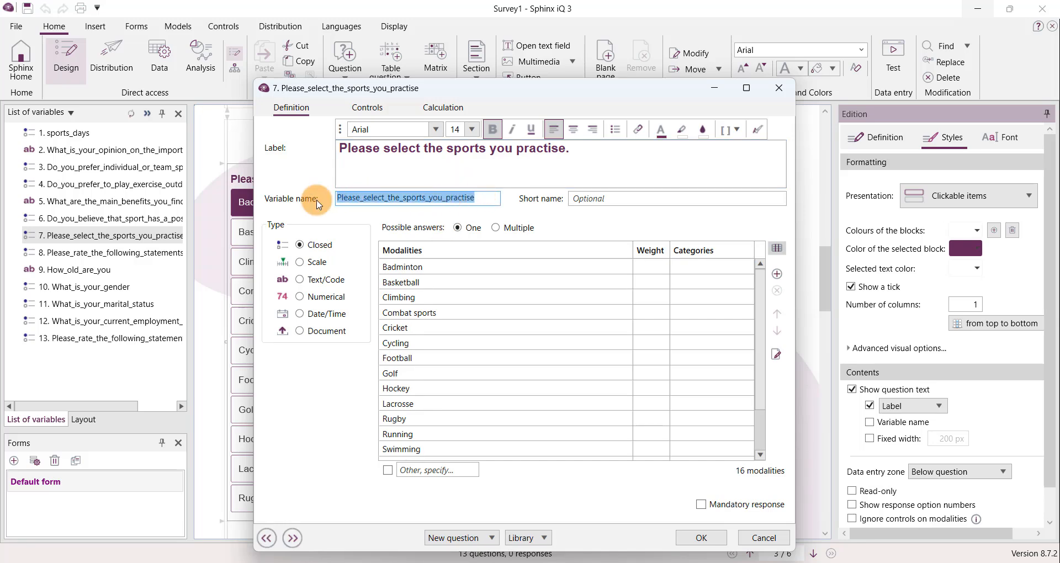
{"action": "type", "text": "sports_practised"}
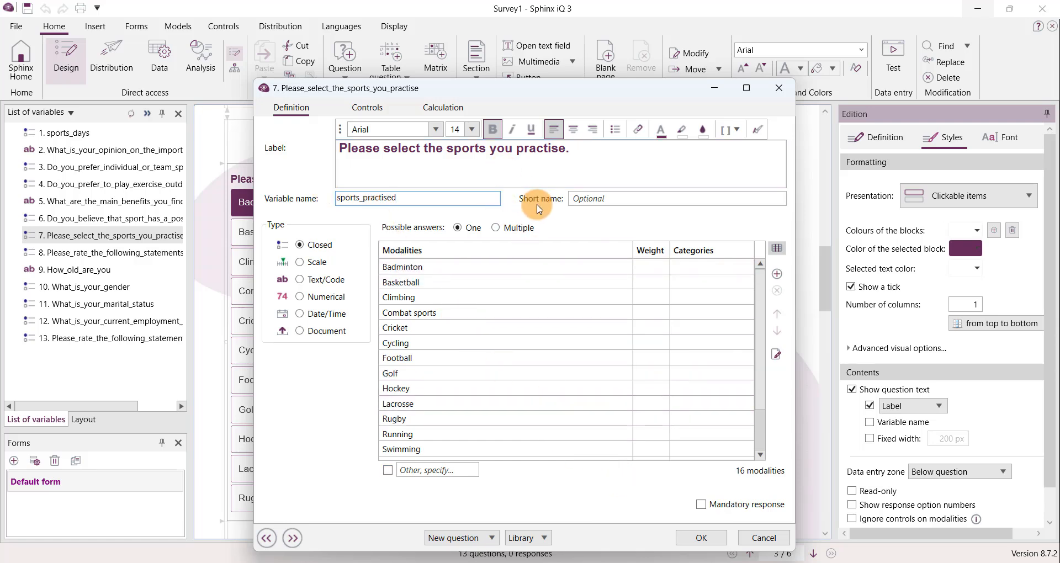
- Allow multiple answers for the sports_practised question and present its answers as Checkboxes
{"action": "left_click", "coordinate": [497, 228]}
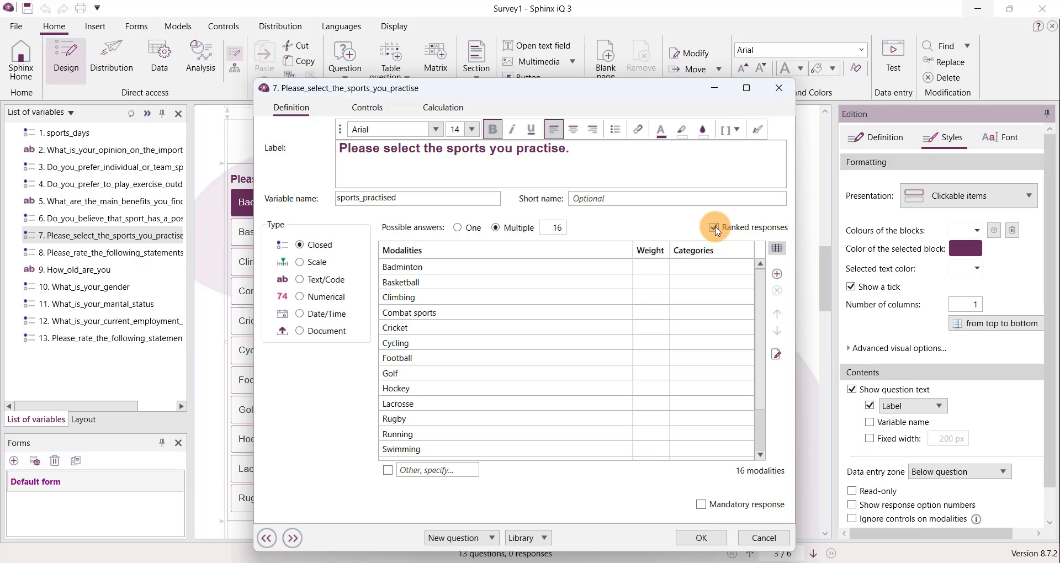
{"action": "left_click", "coordinate": [697, 538]}
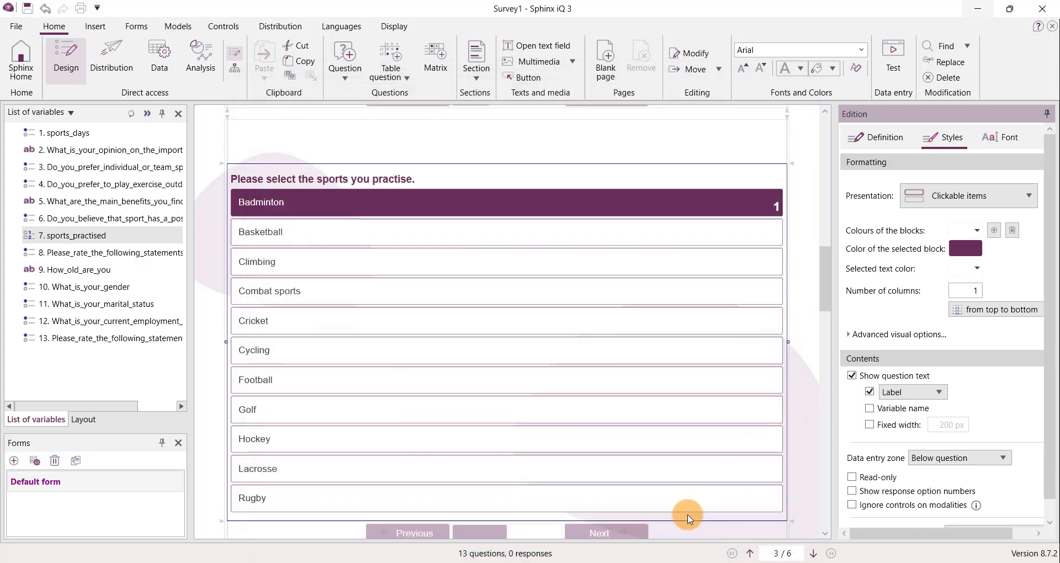
{"action": "left_click", "coordinate": [945, 198]}
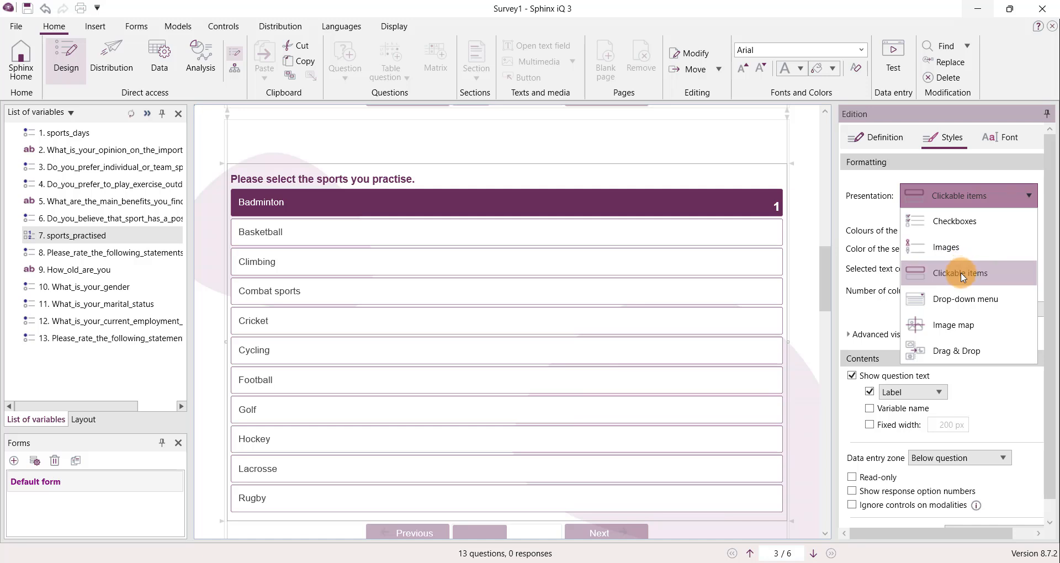
{"action": "left_click", "coordinate": [957, 227]}
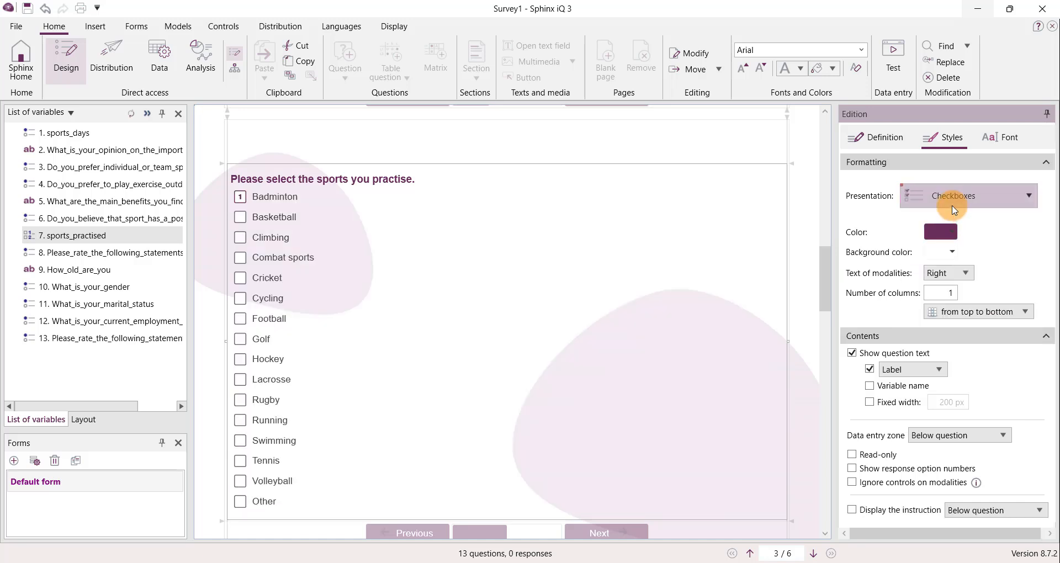
- Rename the variable of the question "How old are you?" to Age and set its type to Numerical
{"action": "scroll", "coordinate": [752, 234], "scroll_direction": "down", "scroll_amount": 10}
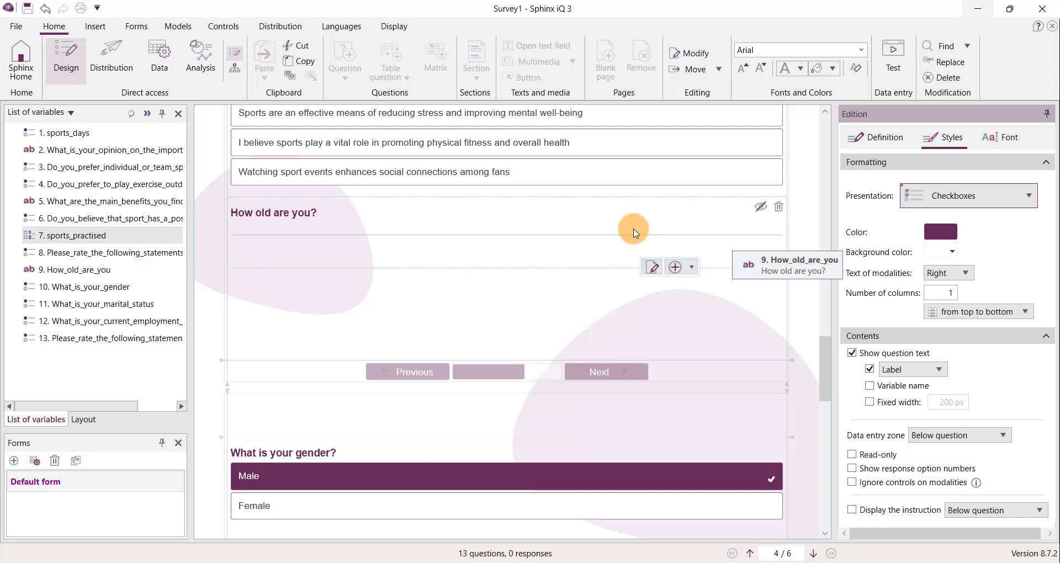
{"action": "double_click", "coordinate": [487, 226]}
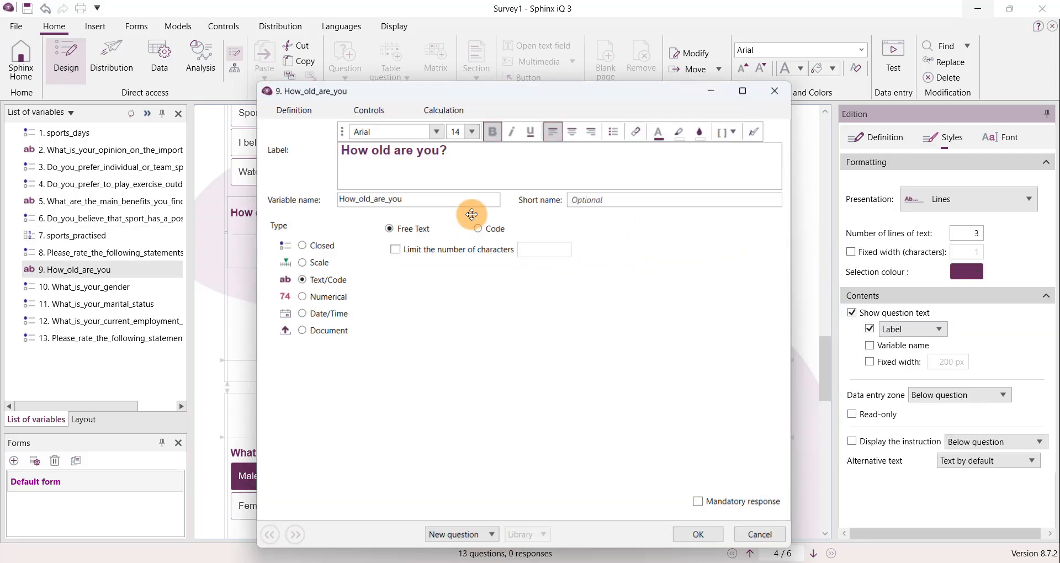
{"action": "left_click", "coordinate": [422, 198]}
{"action": "double_click", "coordinate": [421, 197]}
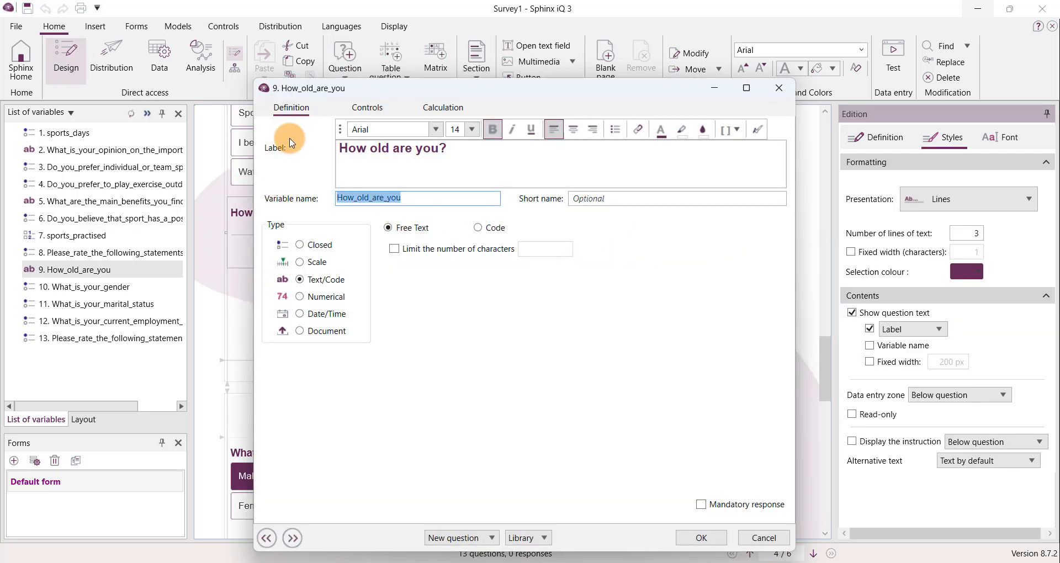
{"action": "type", "text": "Age"}
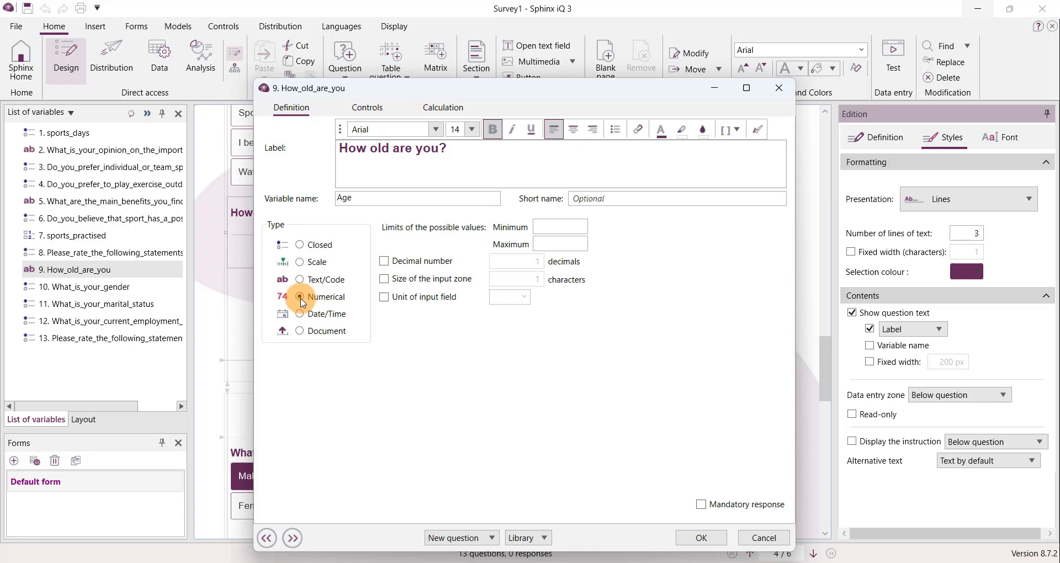
- Limit the Age values to a minimum of 18 and a maximum of 99, and present the question as a Graduated scale
{"action": "left_click", "coordinate": [585, 225]}
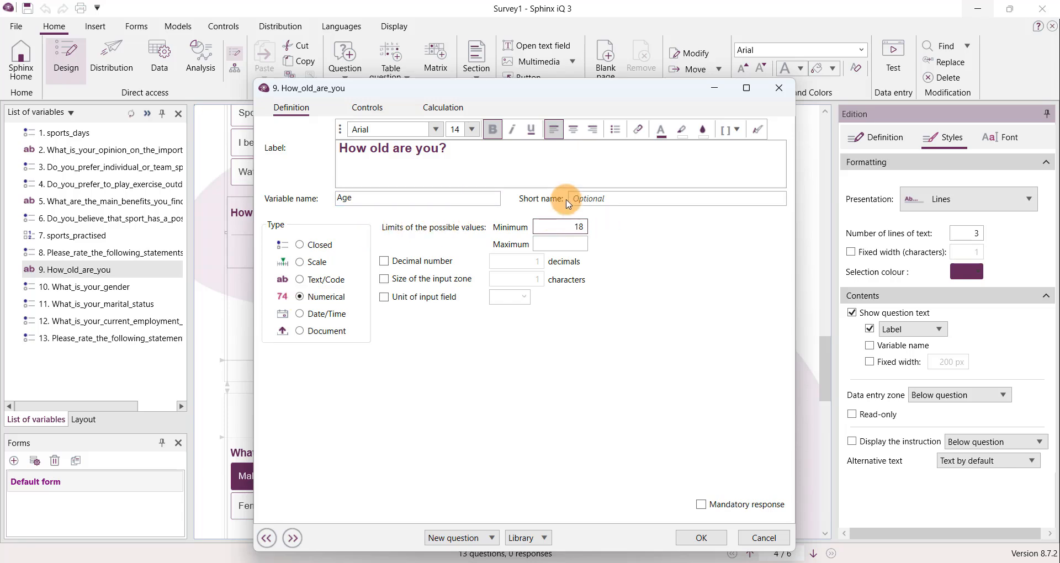
{"action": "left_click", "coordinate": [559, 245]}
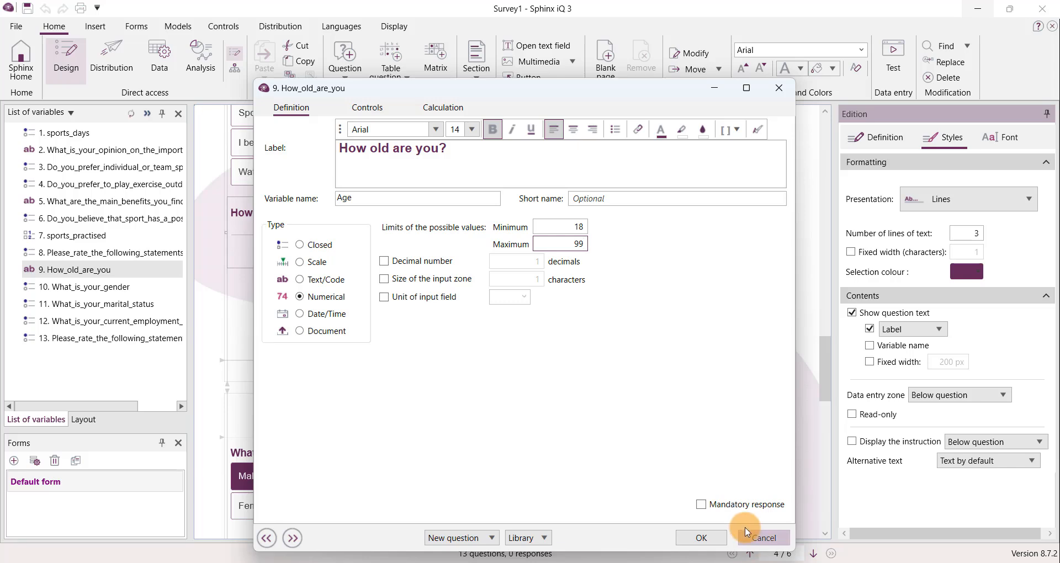
{"action": "left_click", "coordinate": [707, 537]}
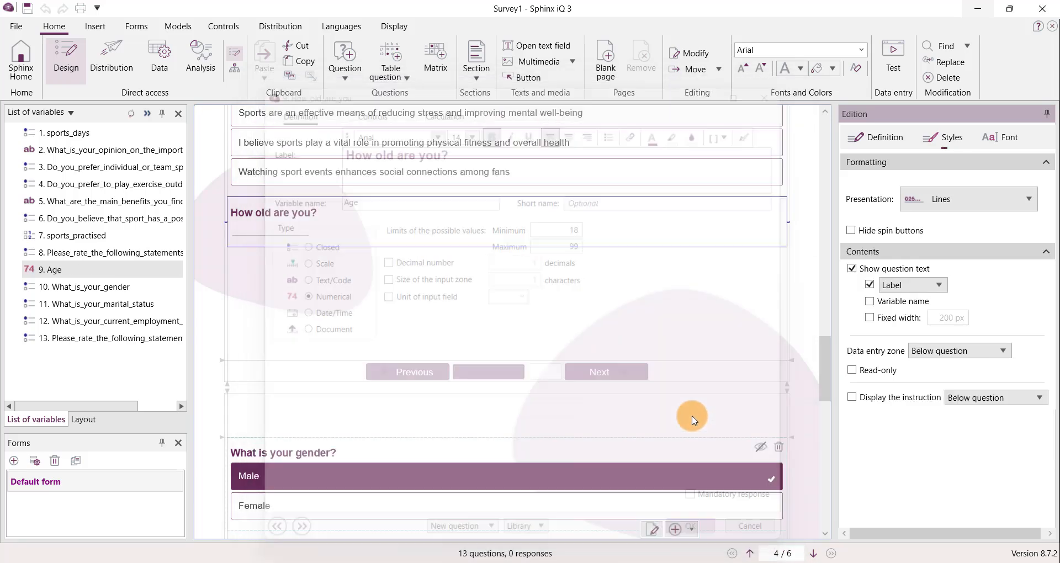
{"action": "left_click", "coordinate": [979, 200]}
{"action": "left_click", "coordinate": [988, 302]}
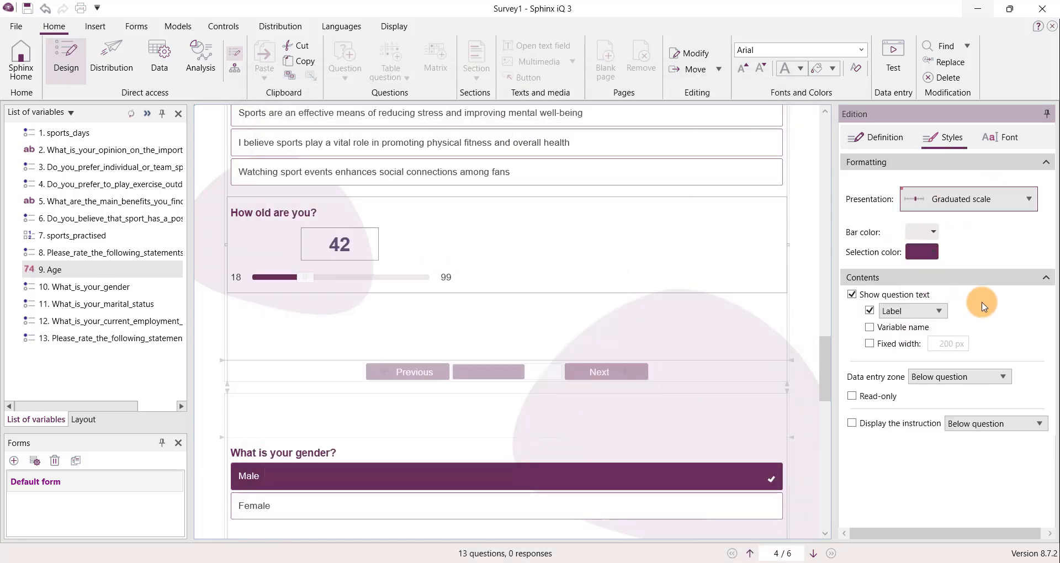
- Transform the question "Please rate the following statements on a scale from 1 - 5" above the Age question into a table
{"action": "scroll", "coordinate": [754, 242], "scroll_direction": "up", "scroll_amount": 3}
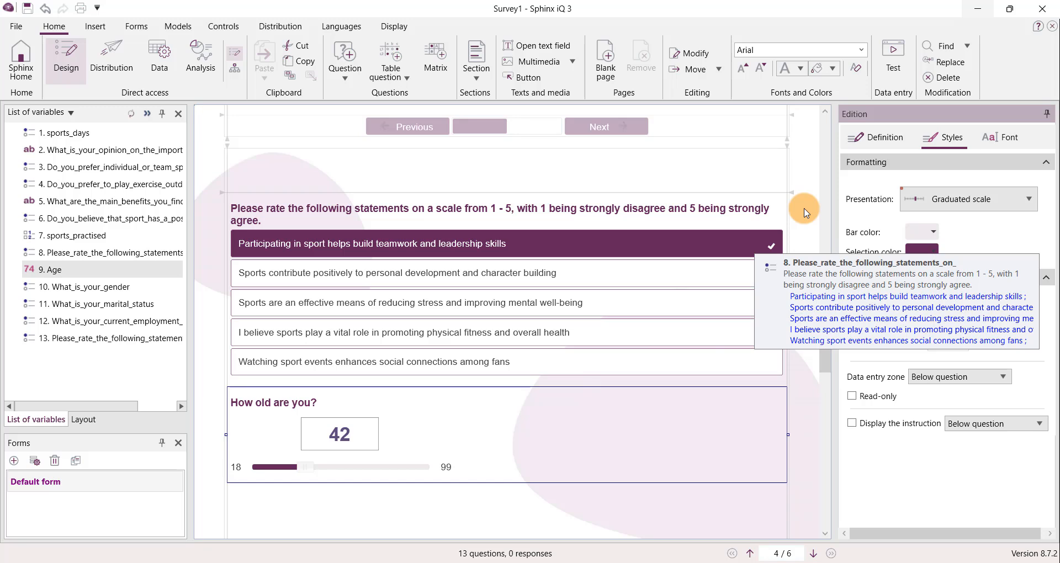
{"action": "right_click", "coordinate": [541, 223]}
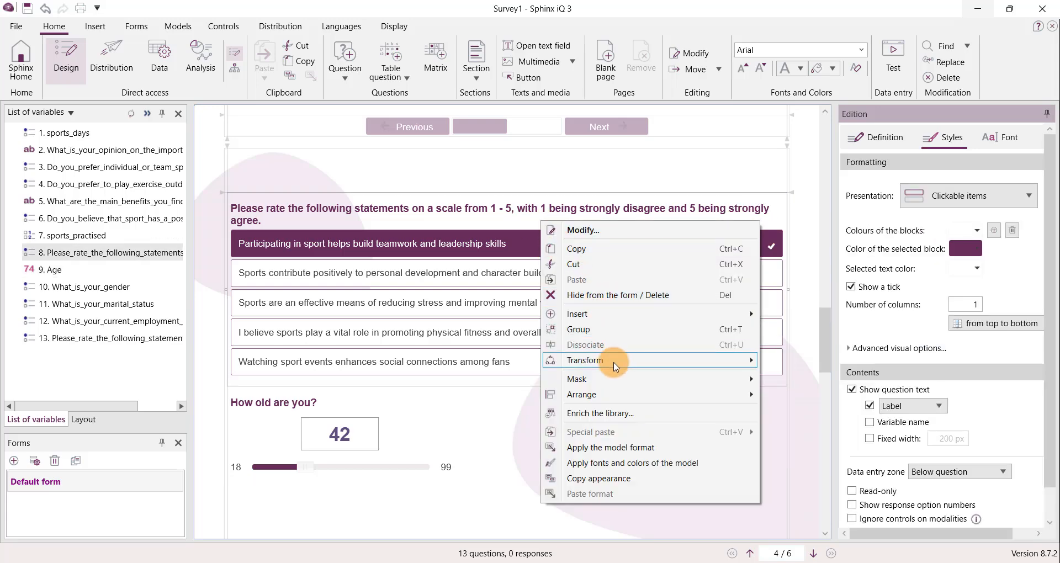
{"action": "mouse_move", "coordinate": [619, 364]}
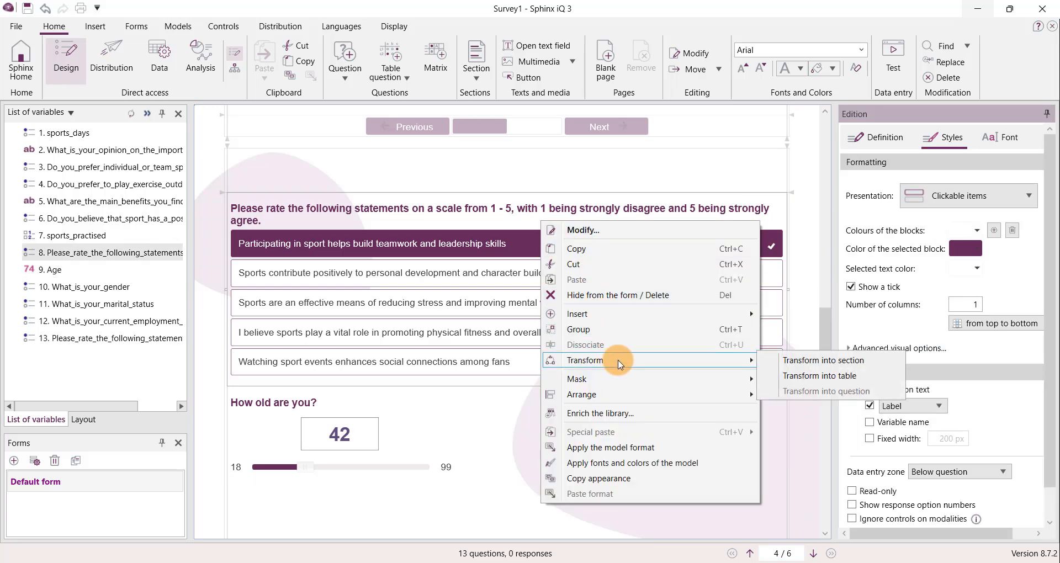
{"action": "left_click", "coordinate": [819, 377]}
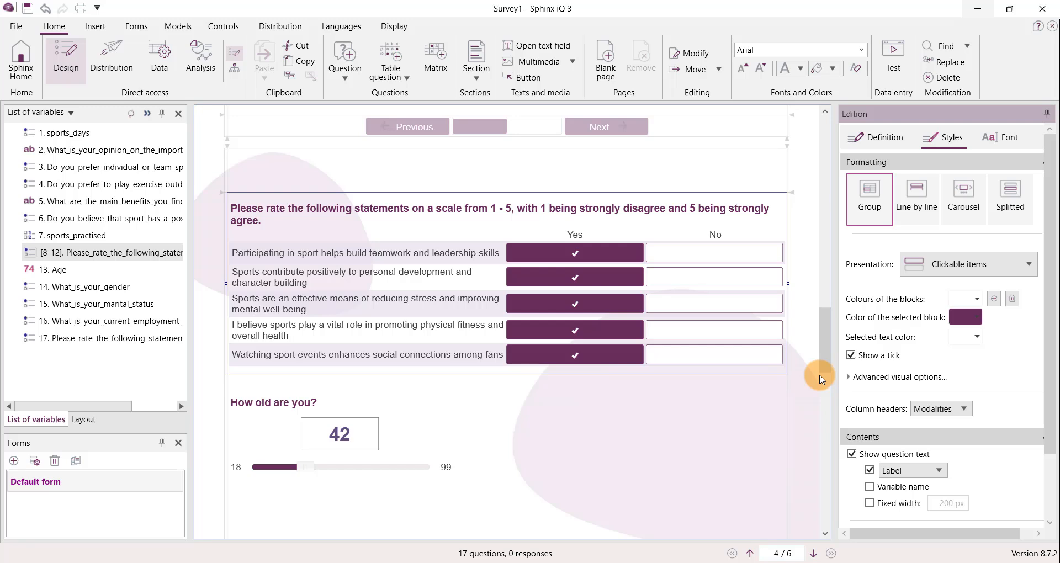
- Set the type of the statements rating table to Scale and open its column modalities
{"action": "double_click", "coordinate": [454, 220]}
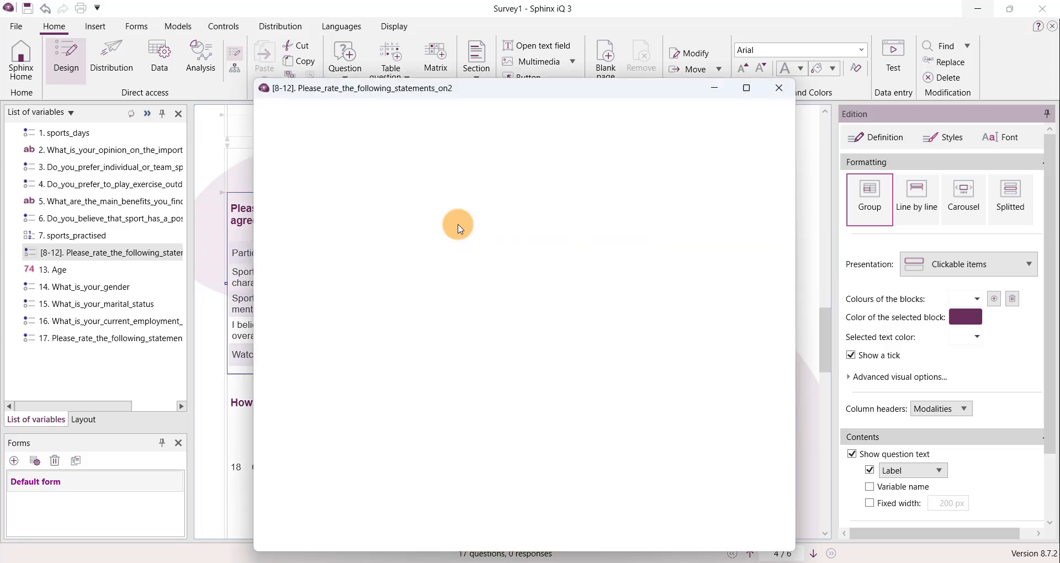
{"action": "left_click", "coordinate": [303, 265]}
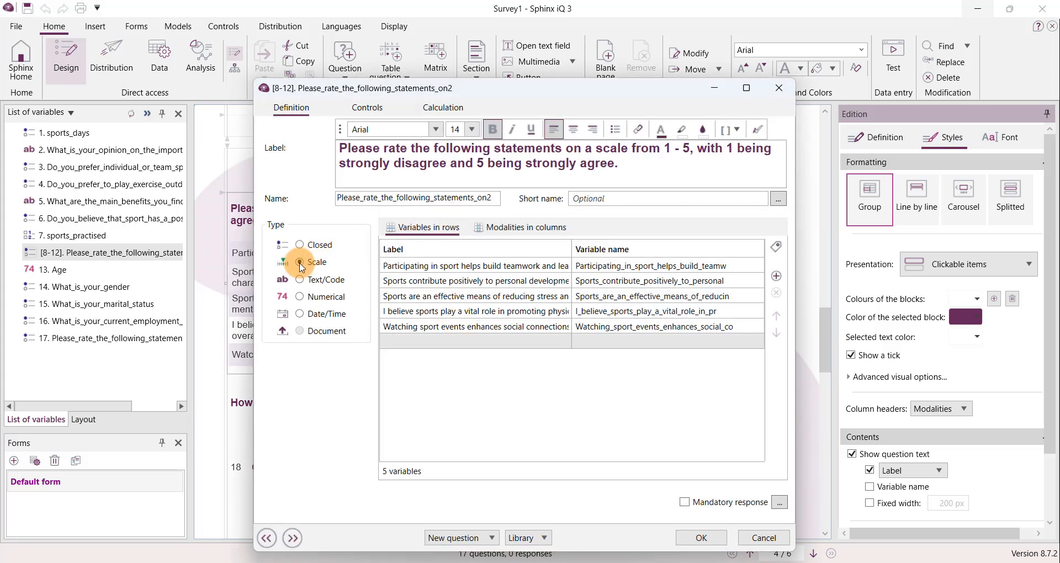
{"action": "left_click", "coordinate": [533, 229]}
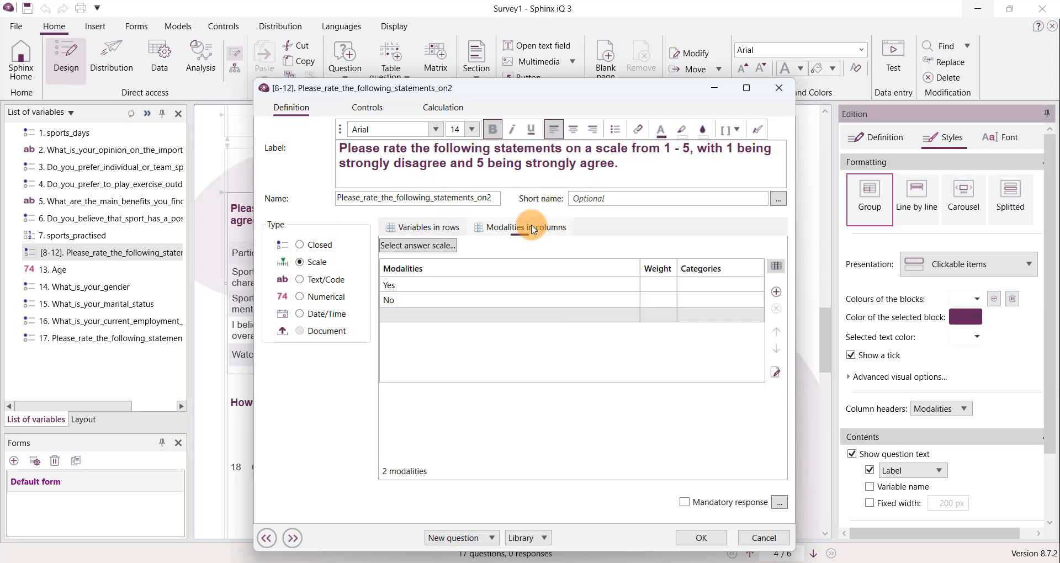
{"action": "left_click", "coordinate": [450, 245]}
{"action": "left_click", "coordinate": [680, 154]}
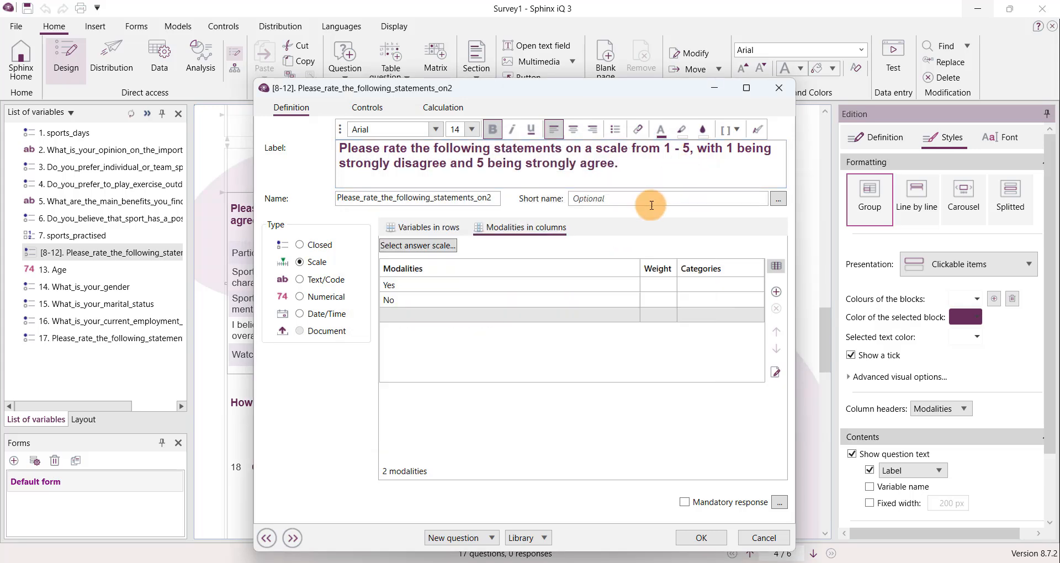
- Replace the Yes and No modalities with Strongly disagree and Disagree, and add Neither agree nor disagree as the third
{"action": "left_click", "coordinate": [485, 283]}
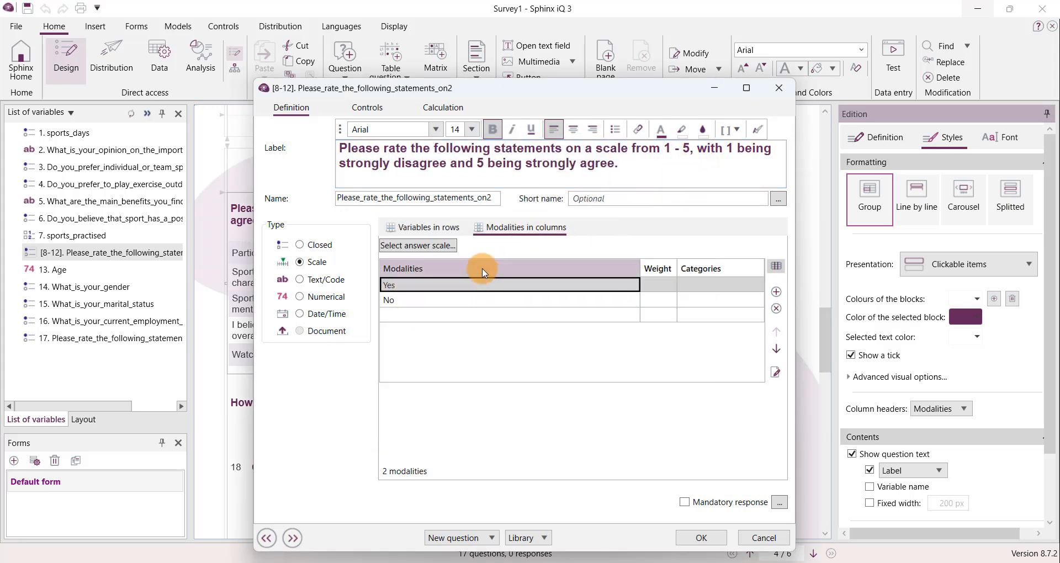
{"action": "left_click", "coordinate": [532, 282]}
{"action": "type", "text": "Strongly d"}
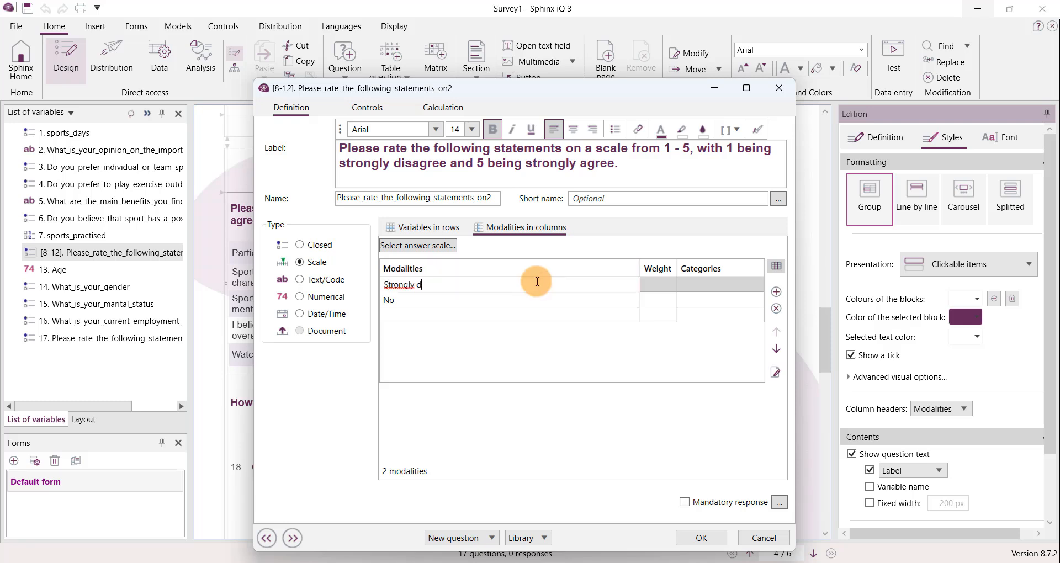
{"action": "type", "text": "isagree"}
{"action": "key", "text": "Return"}
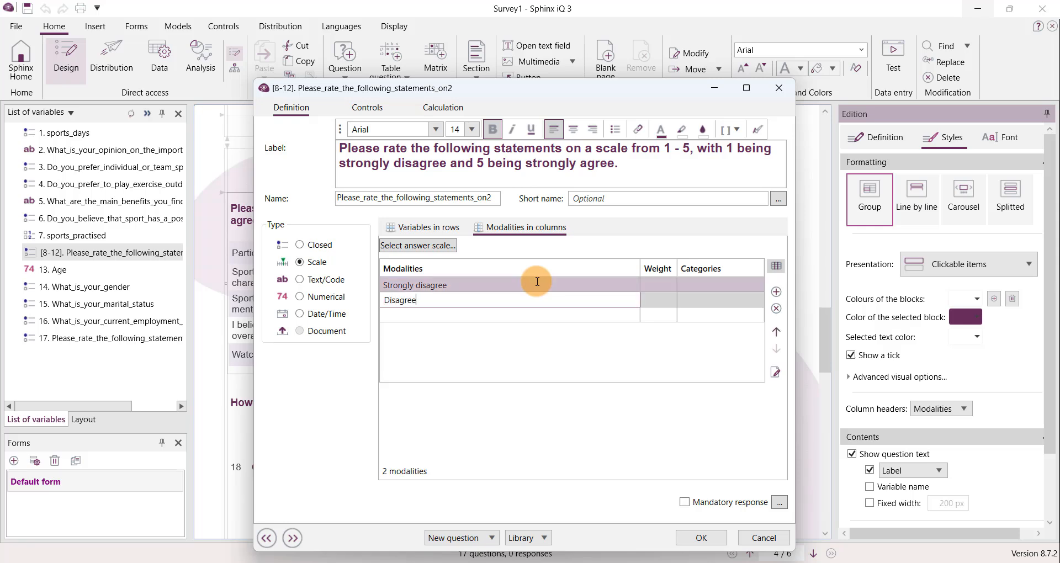
{"action": "type", "text": "Disagree"}
{"action": "key", "text": "Return"}
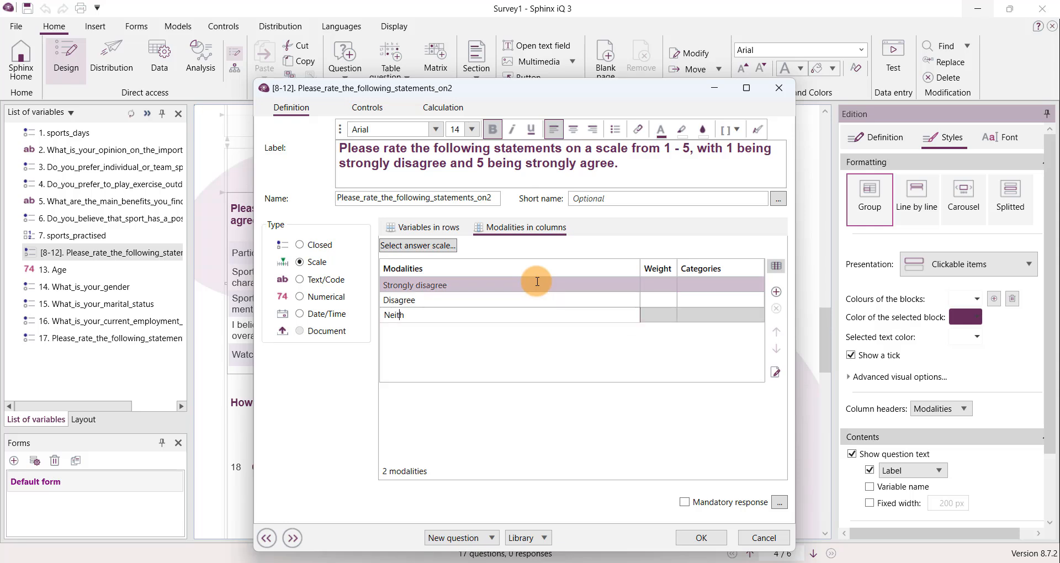
{"action": "type", "text": "Neither agree nor disagree"}
{"action": "key", "text": "Return"}
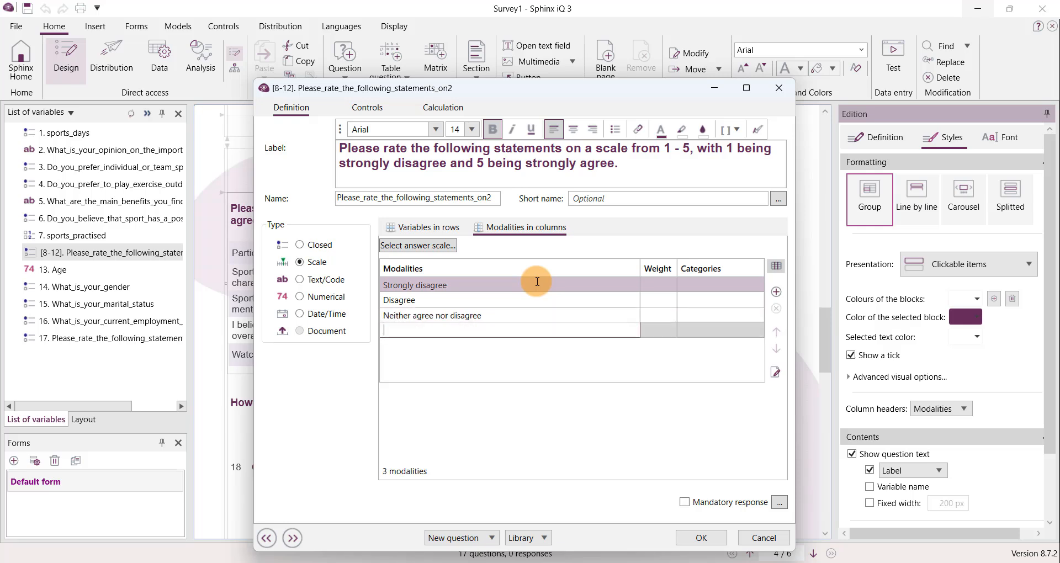
- Add the modalities Agree and Strongly agree to the rating scale and save the table's definition
{"action": "type", "text": "Agree"}
{"action": "key", "text": "Return"}
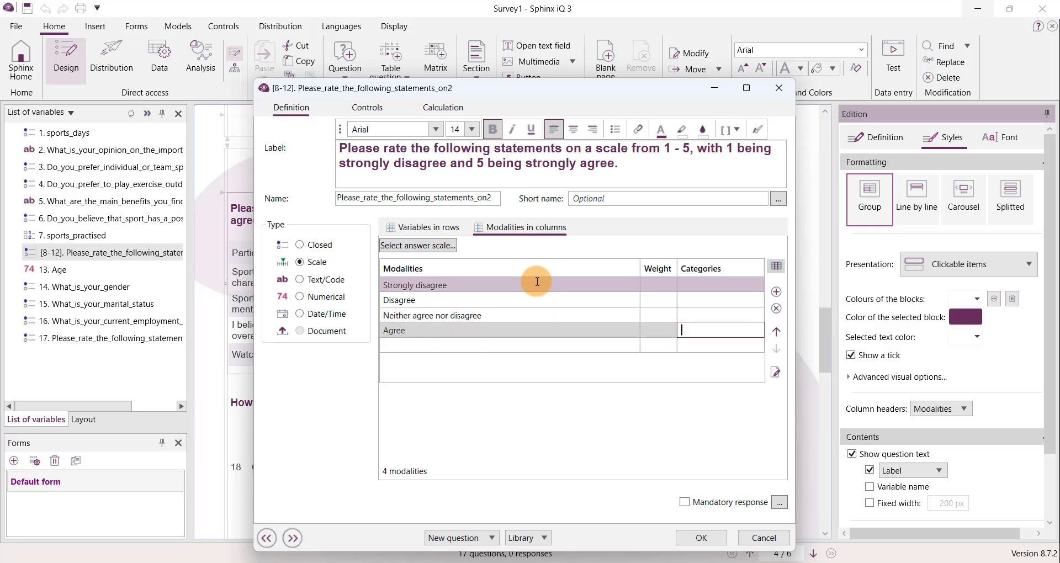
{"action": "type", "text": "Stron"}
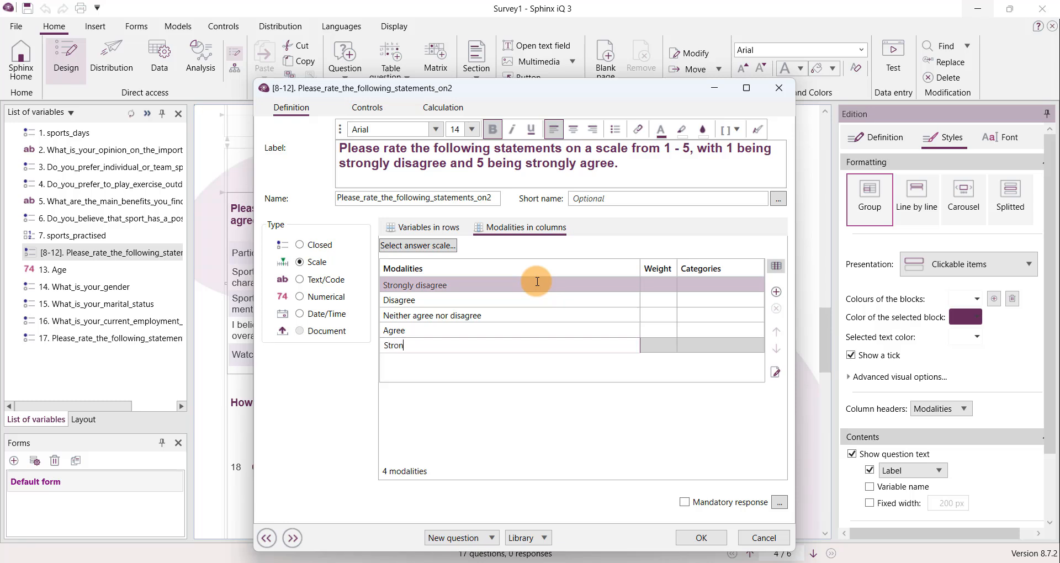
{"action": "type", "text": "gly d"}
{"action": "type", "text": "gree"}
{"action": "key", "text": "BackSpace"}
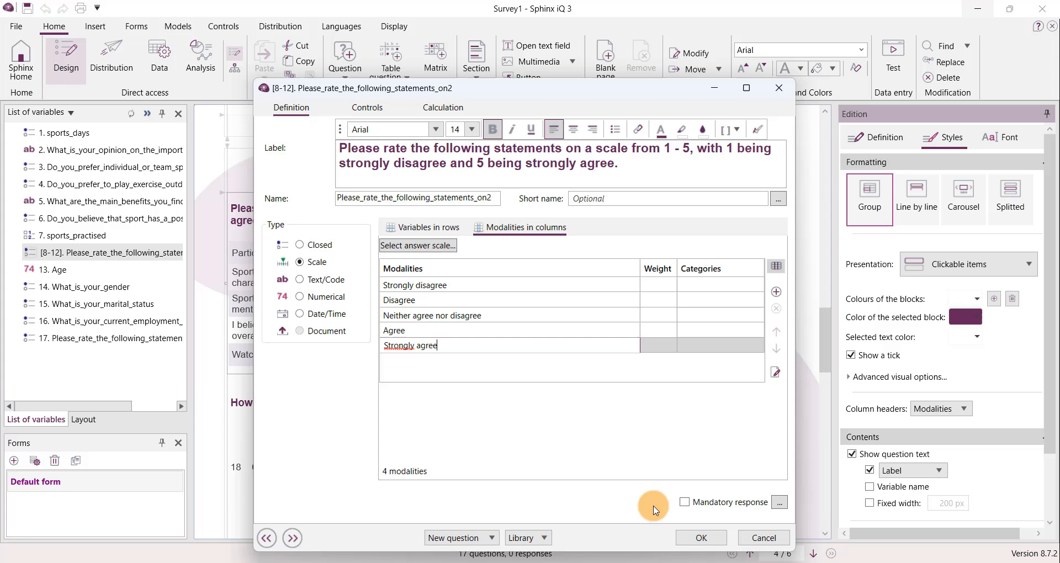
{"action": "left_click", "coordinate": [712, 538]}
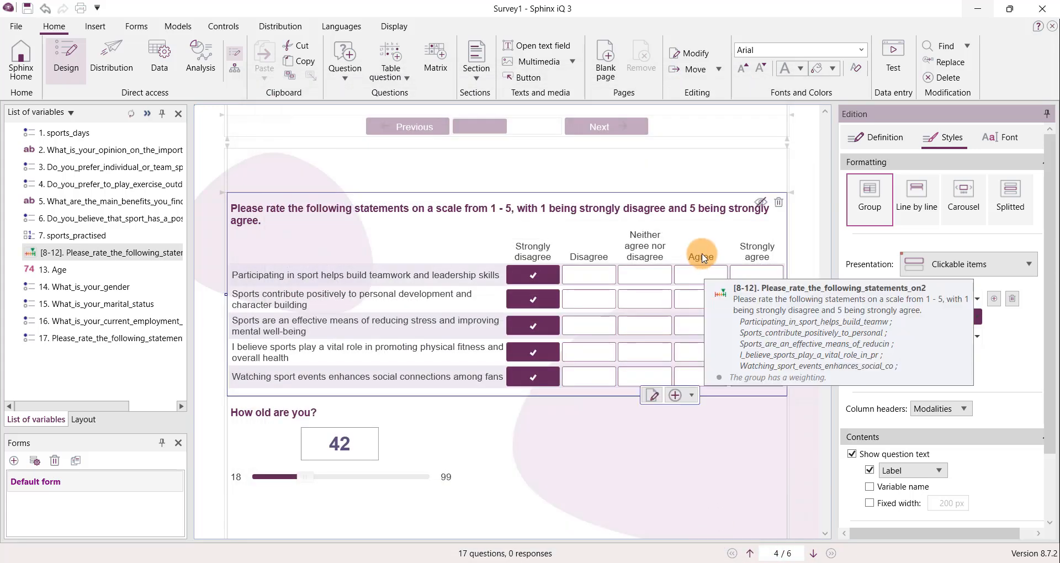
- Present the statements rating table as a Graduated scale
{"action": "left_click", "coordinate": [966, 264]}
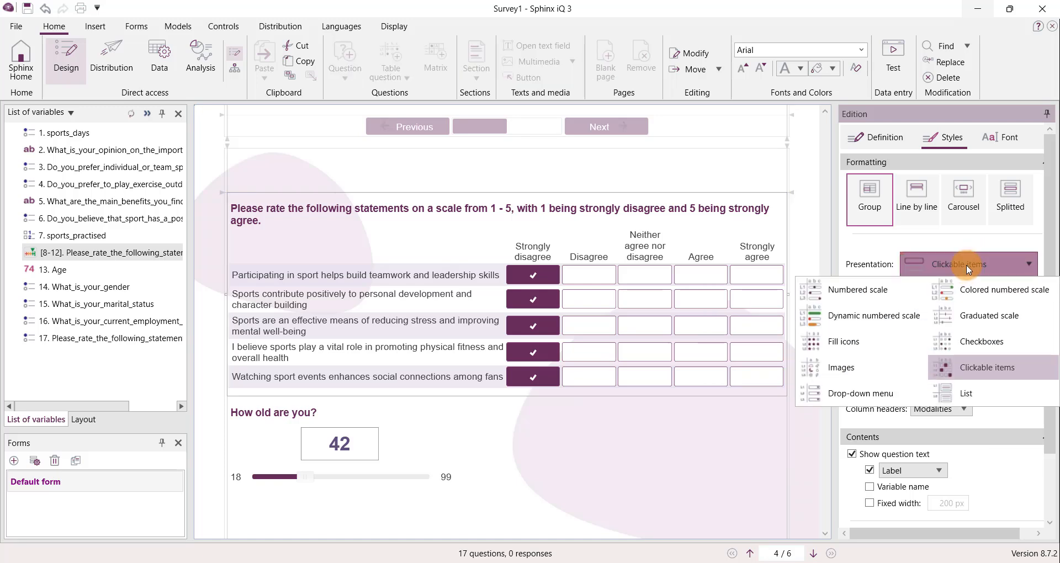
{"action": "left_click", "coordinate": [971, 326]}
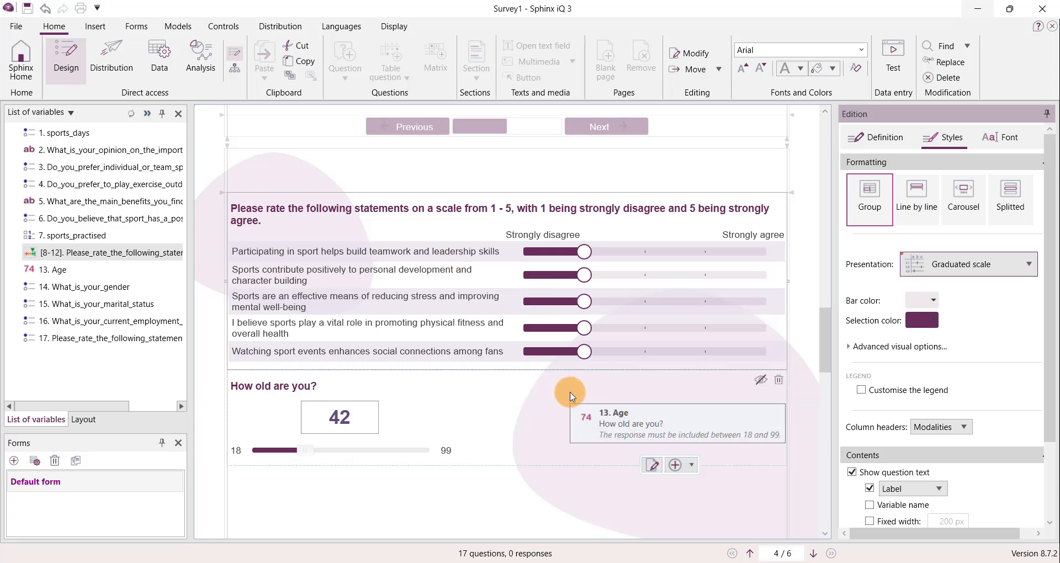
- Select the sports_practised question and open the tool for copying and pasting additional questions into the survey
{"action": "left_click", "coordinate": [105, 28]}
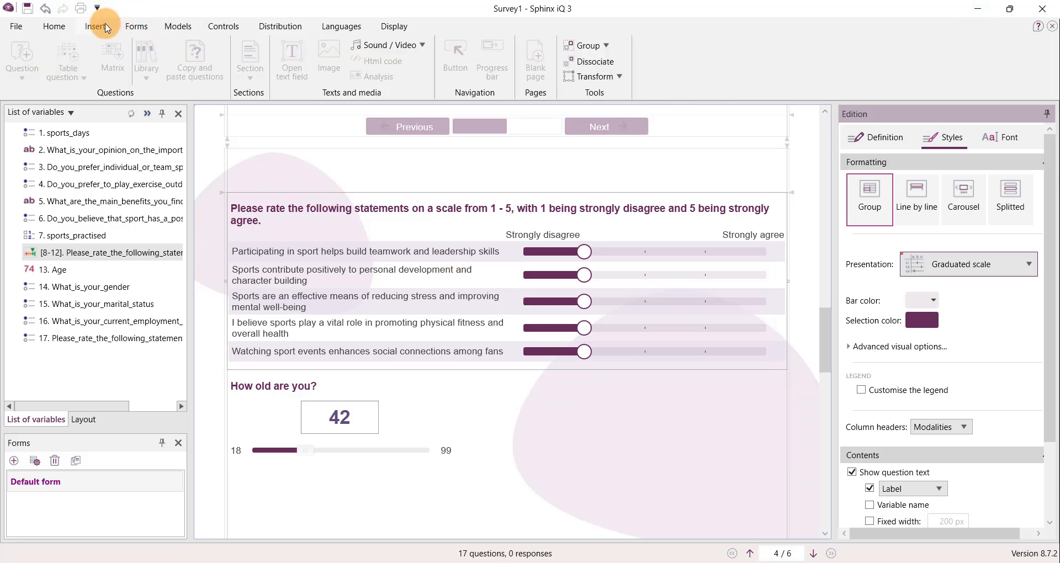
{"action": "left_click", "coordinate": [414, 399]}
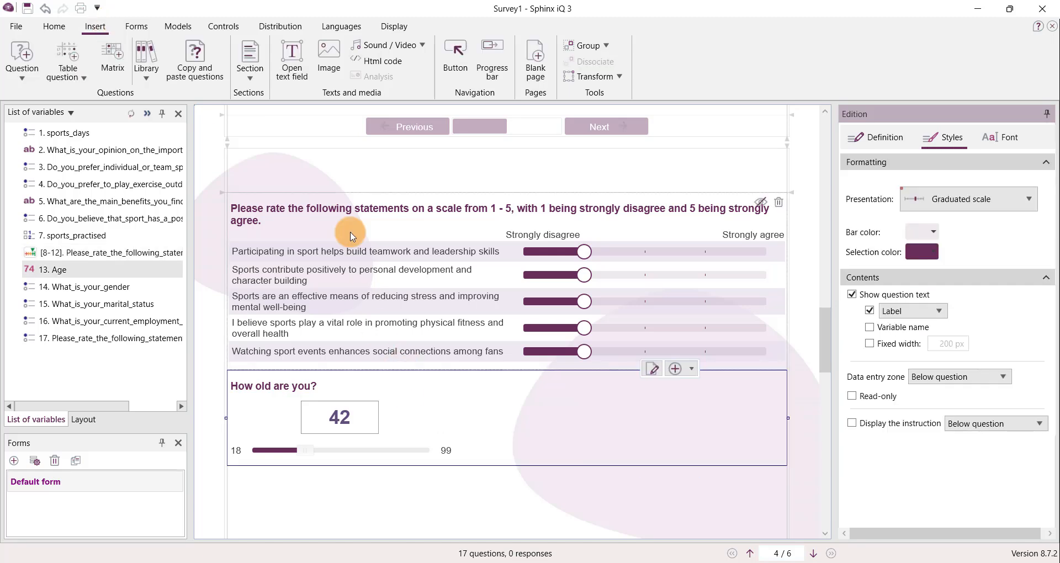
{"action": "left_click", "coordinate": [323, 165]}
{"action": "left_click", "coordinate": [190, 68]}
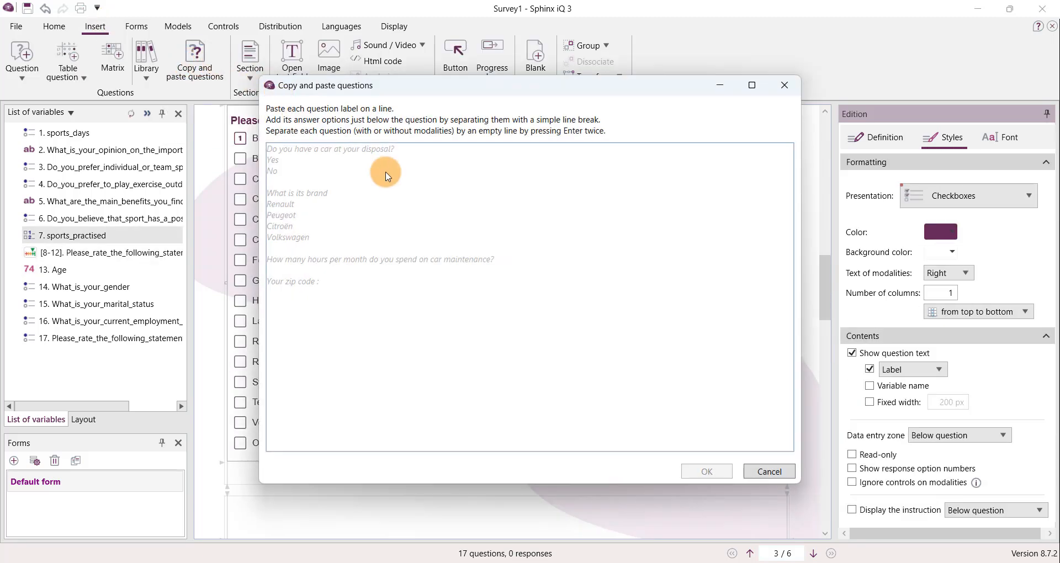